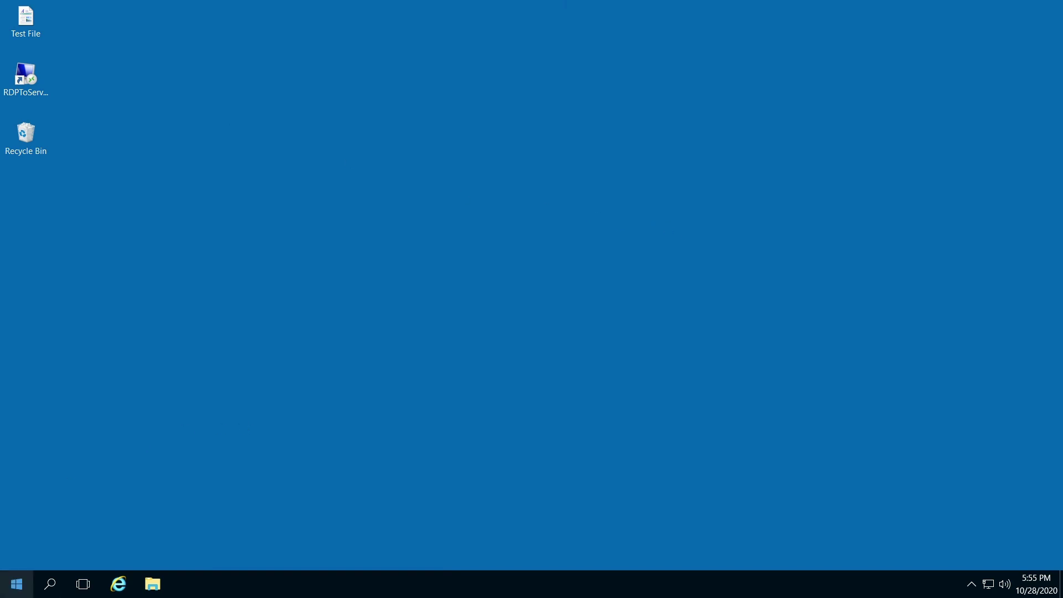
Open the Run dialog from the Start button's quick menu and enter mmc
click(17, 584)
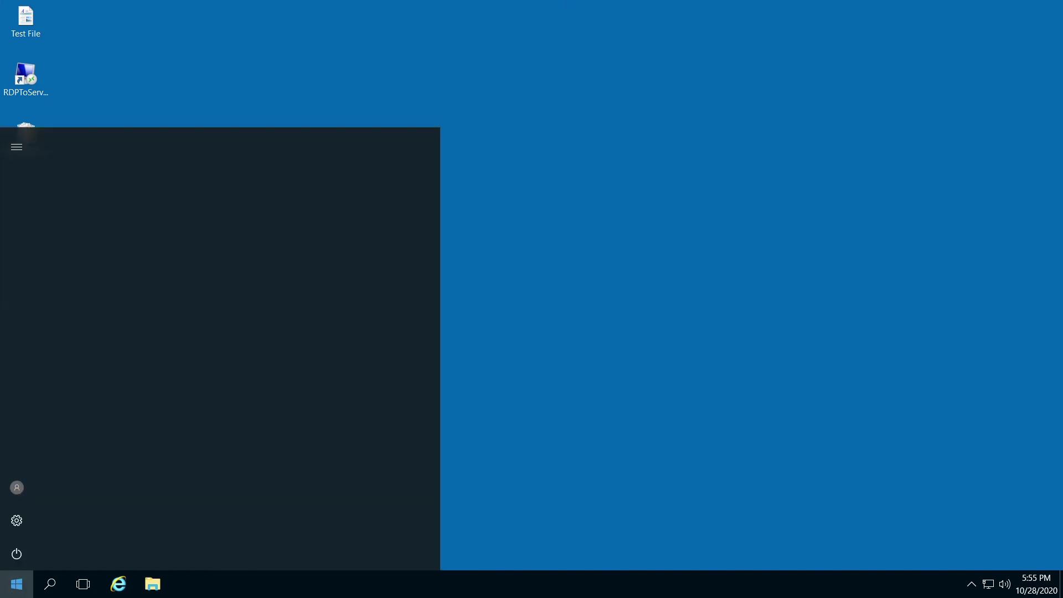
click(15, 590)
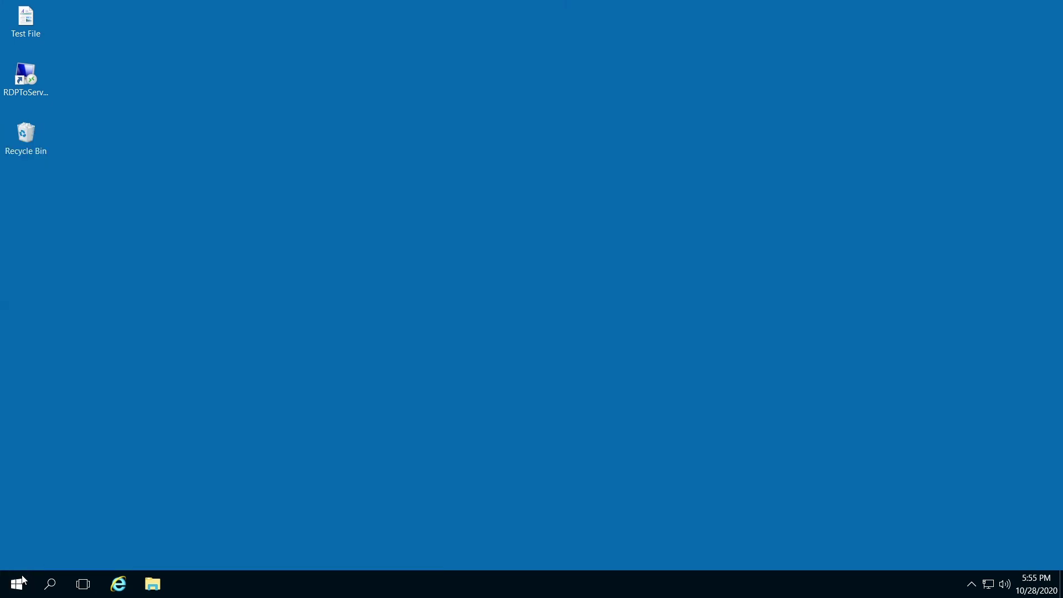
right_click(17, 591)
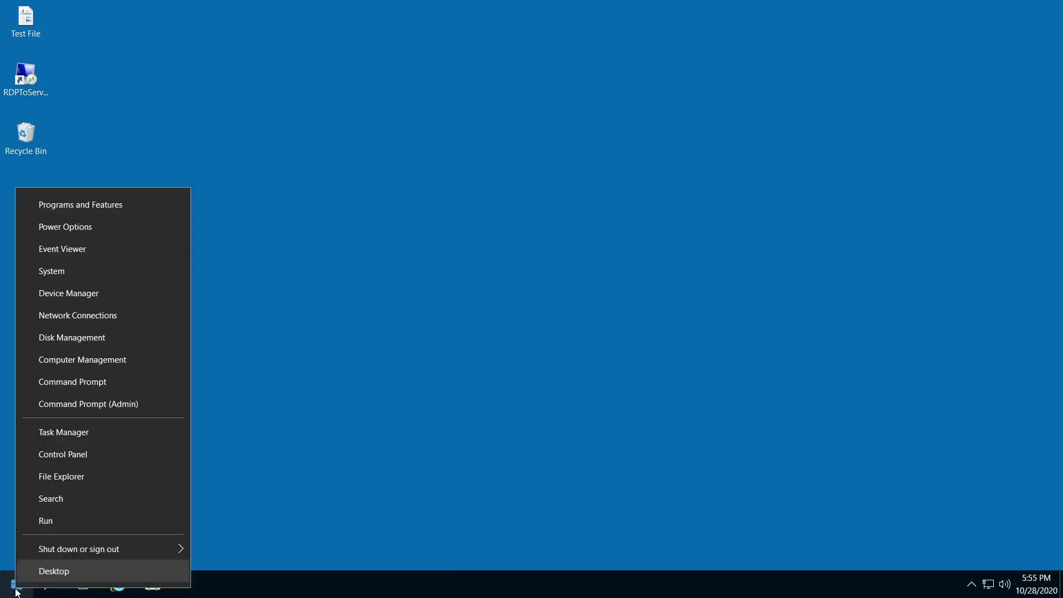
click(52, 523)
text(mmc)
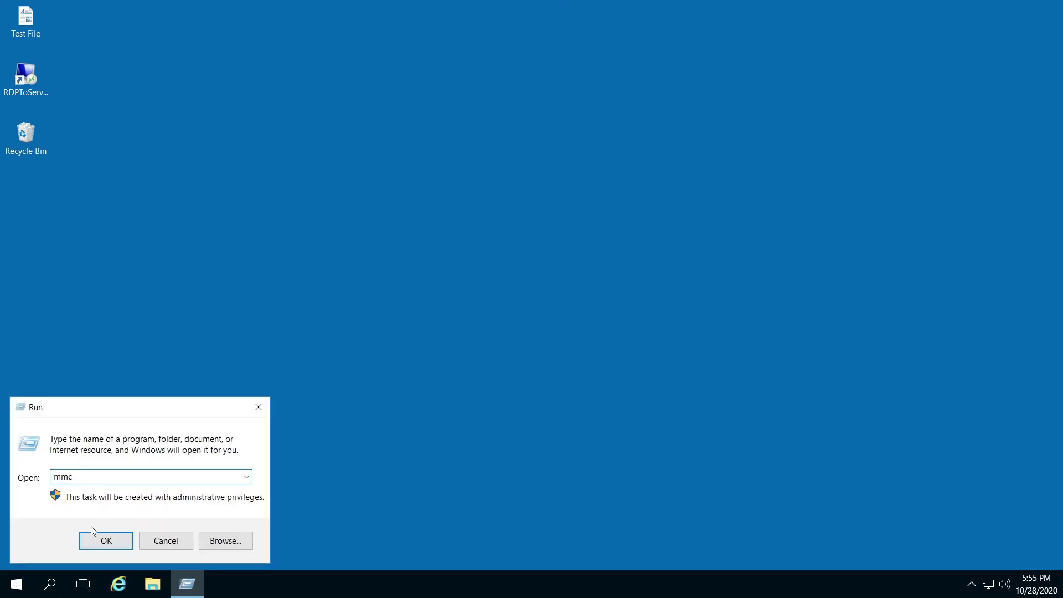
Launch a blank MMC console and select Group Policy Management Editor in the Add/Remove Snap-ins list
click(110, 544)
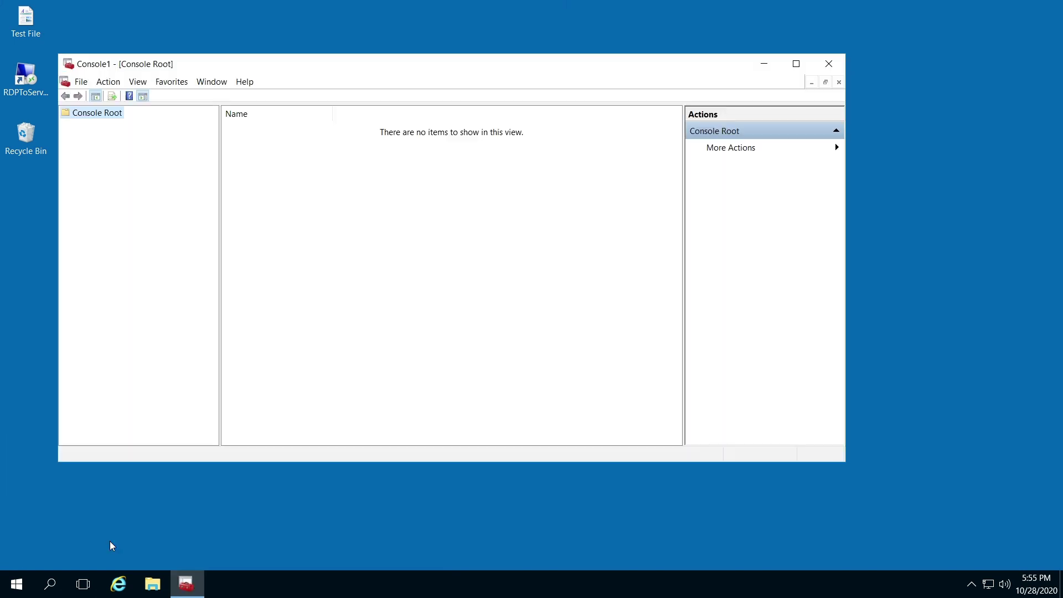
click(81, 83)
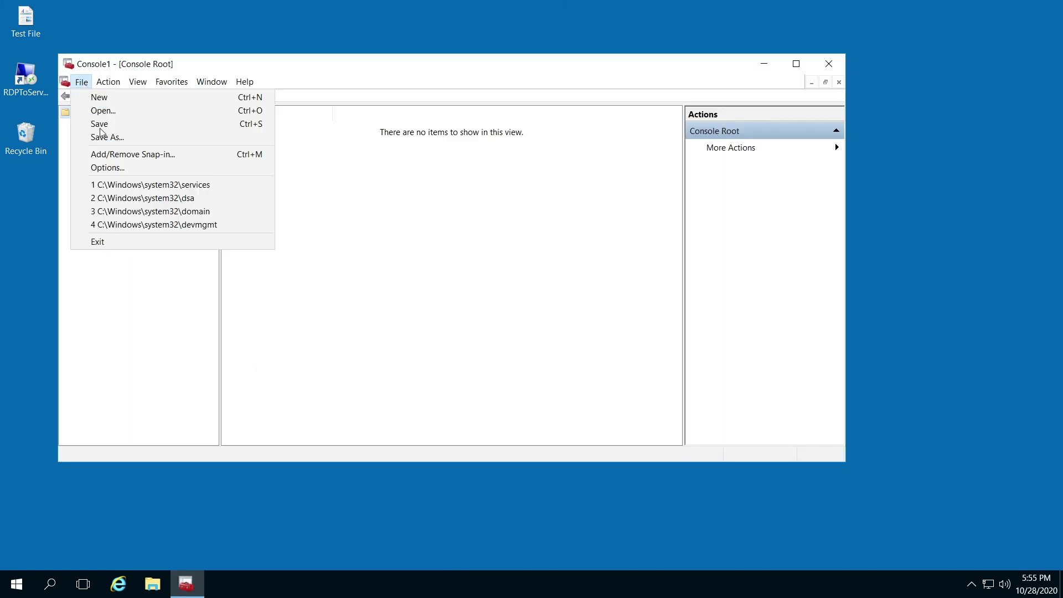
click(122, 155)
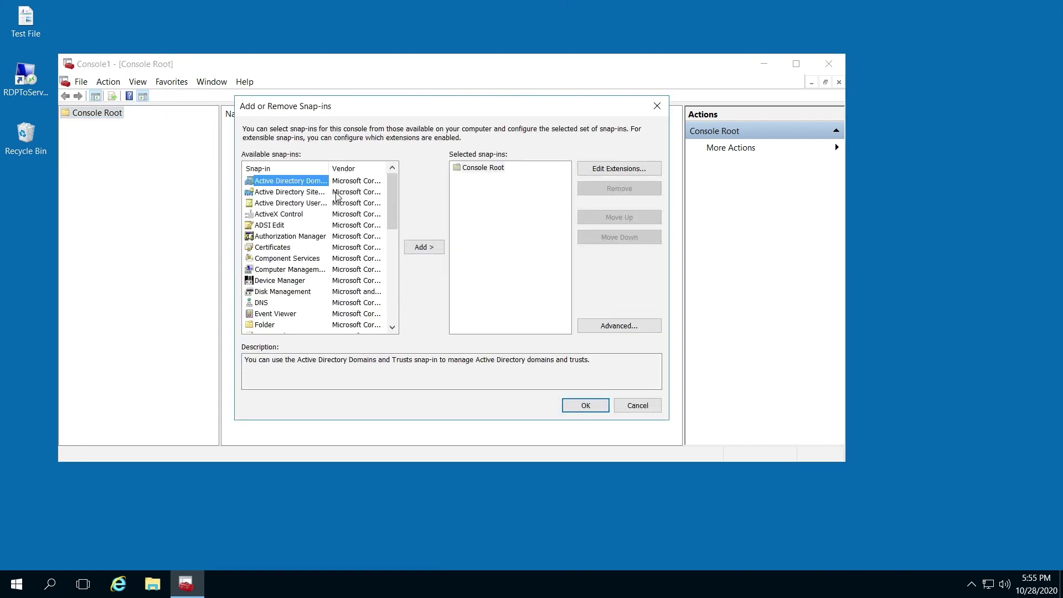
drag(333, 172, 364, 170)
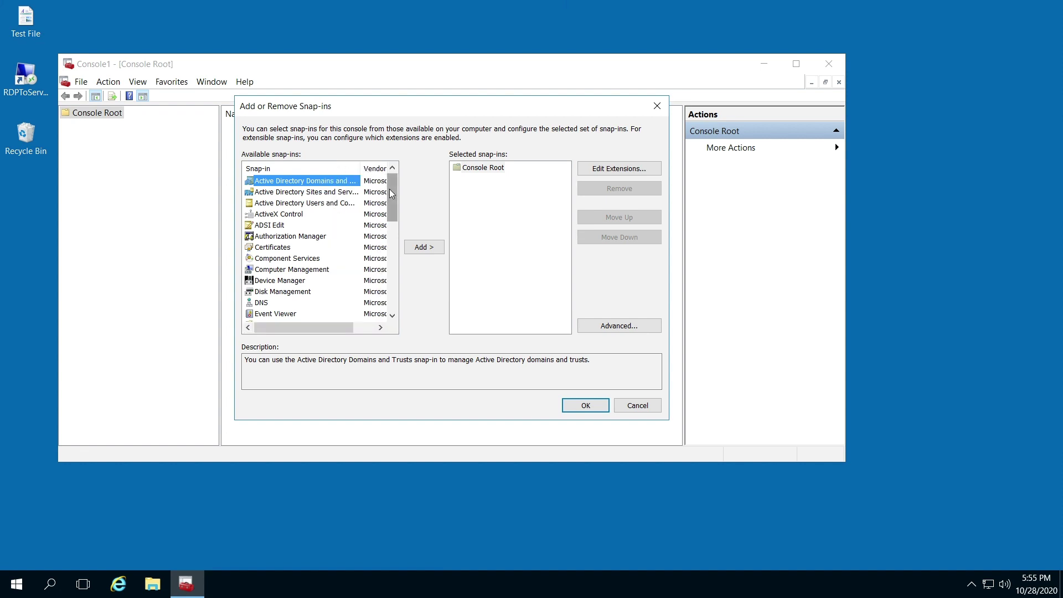
drag(393, 189, 391, 227)
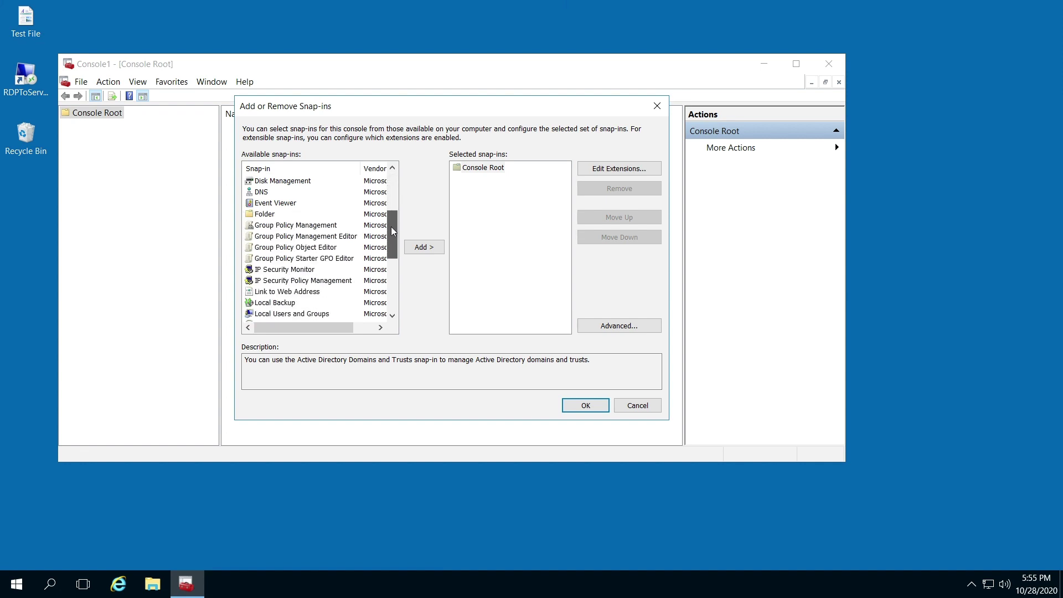
click(307, 237)
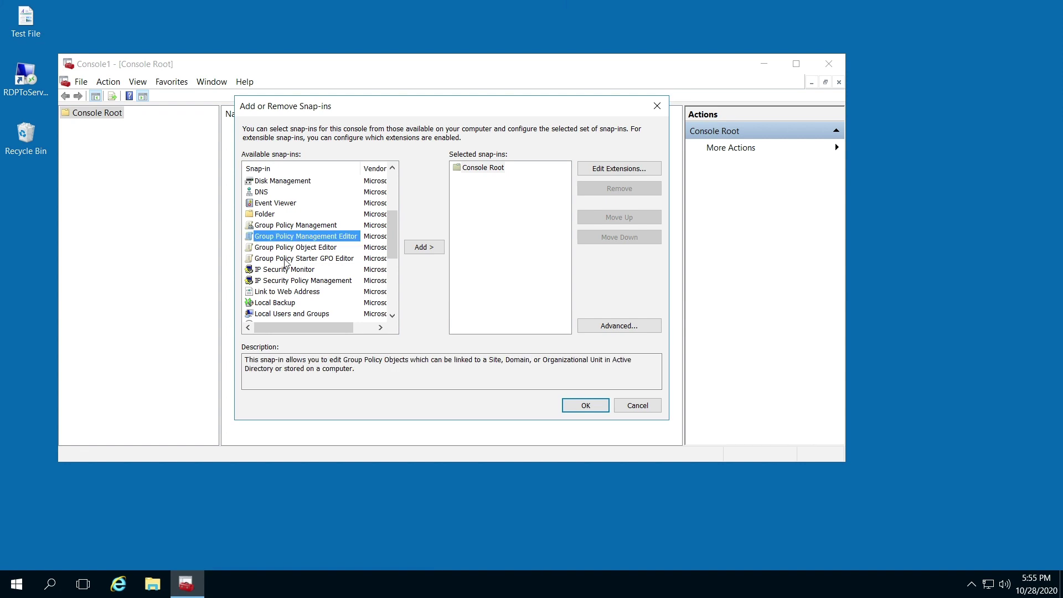
Add the Group Policy Management Editor snap-in targeting the Default Domain Policy GPO
click(423, 249)
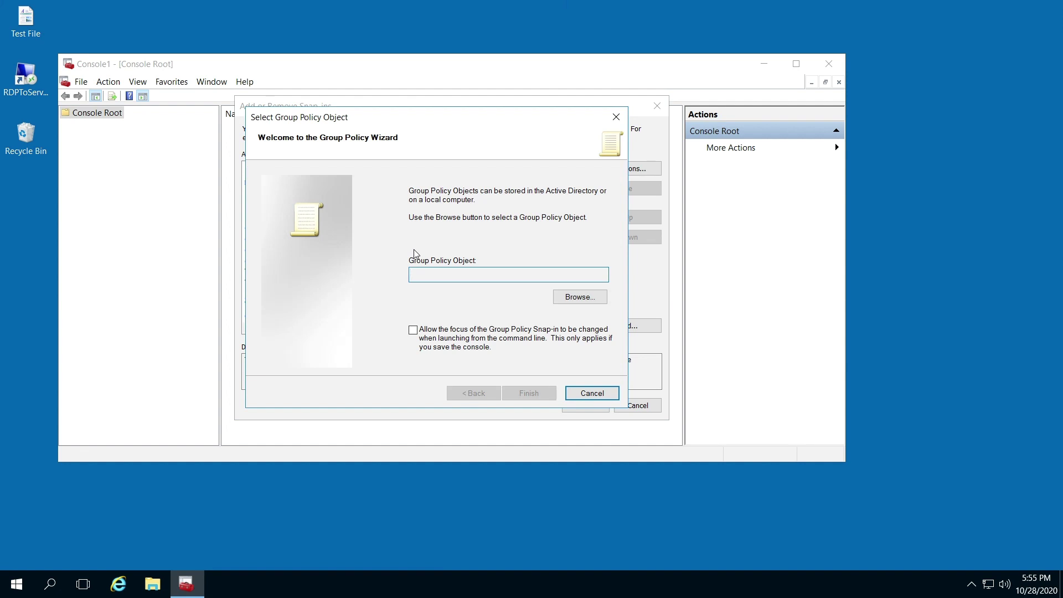
click(579, 297)
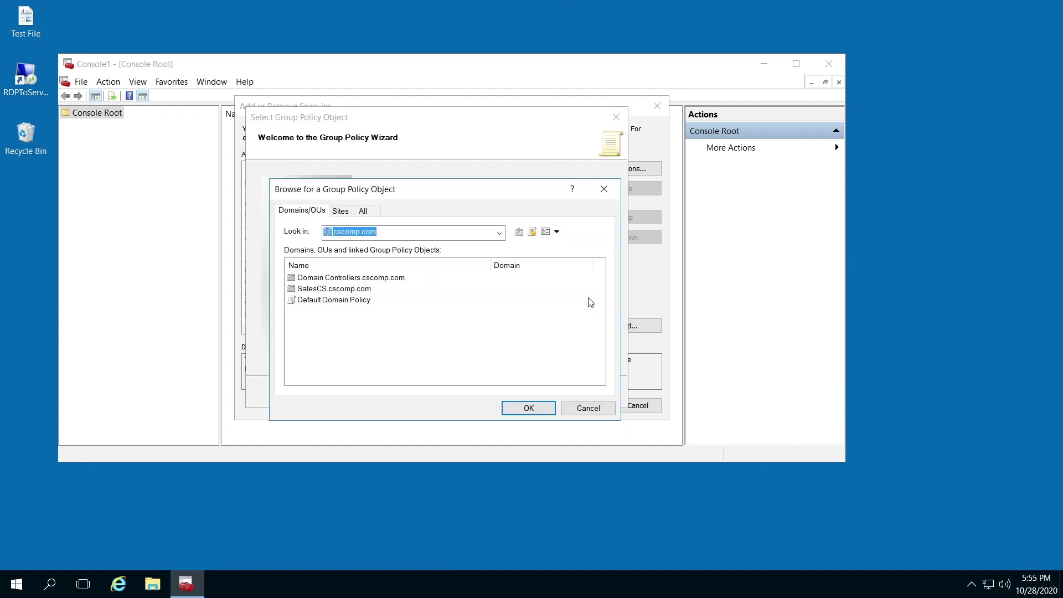
click(335, 304)
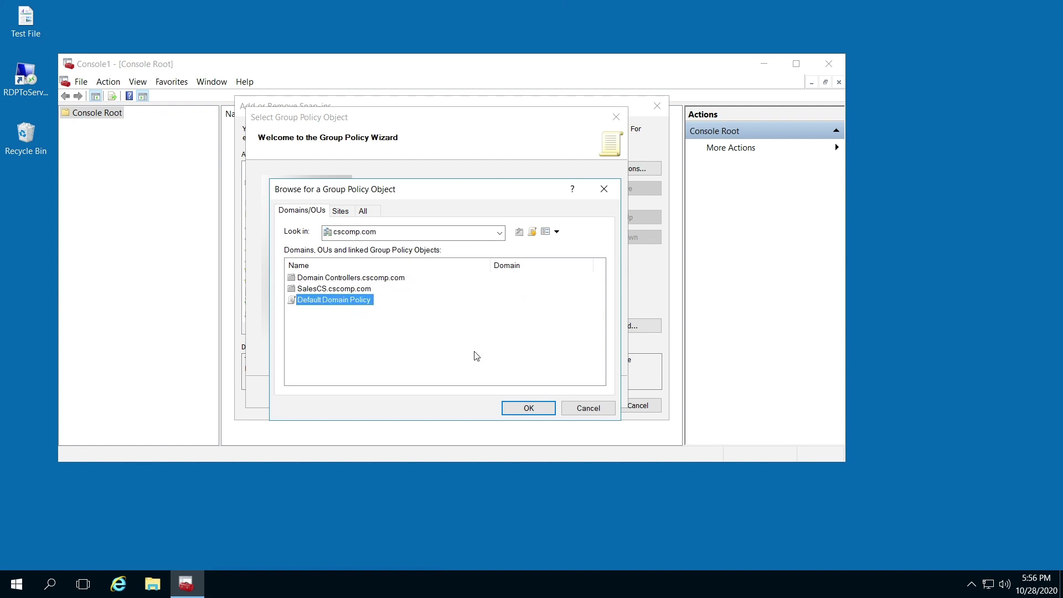
click(527, 410)
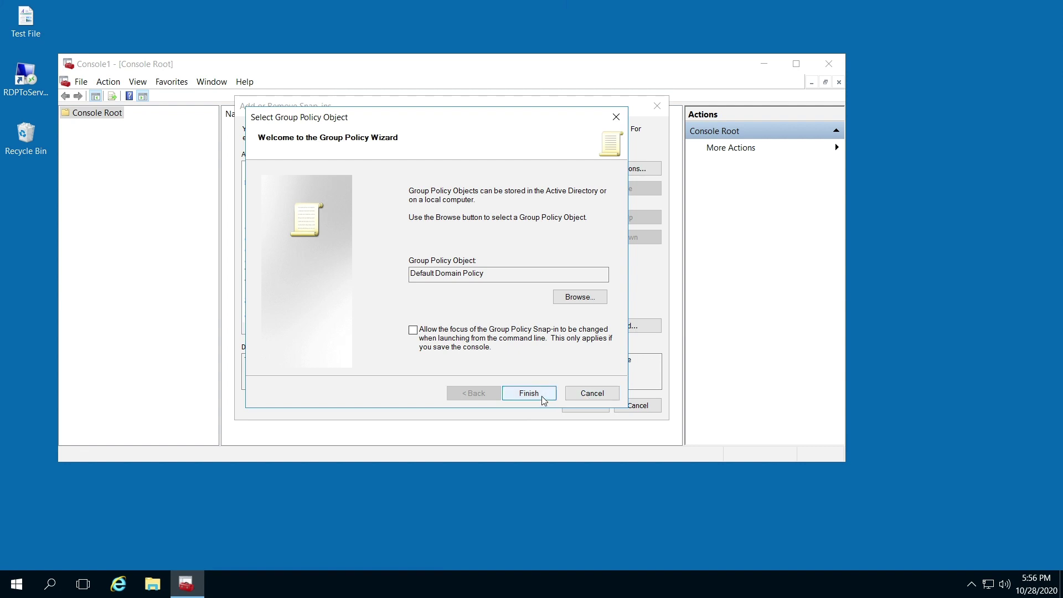
click(543, 397)
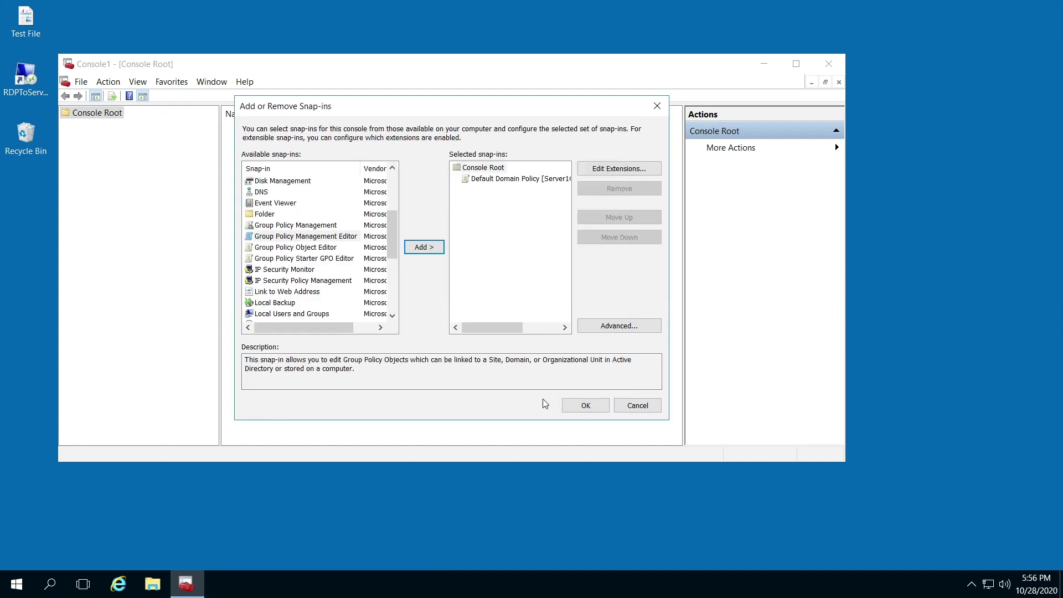
click(586, 405)
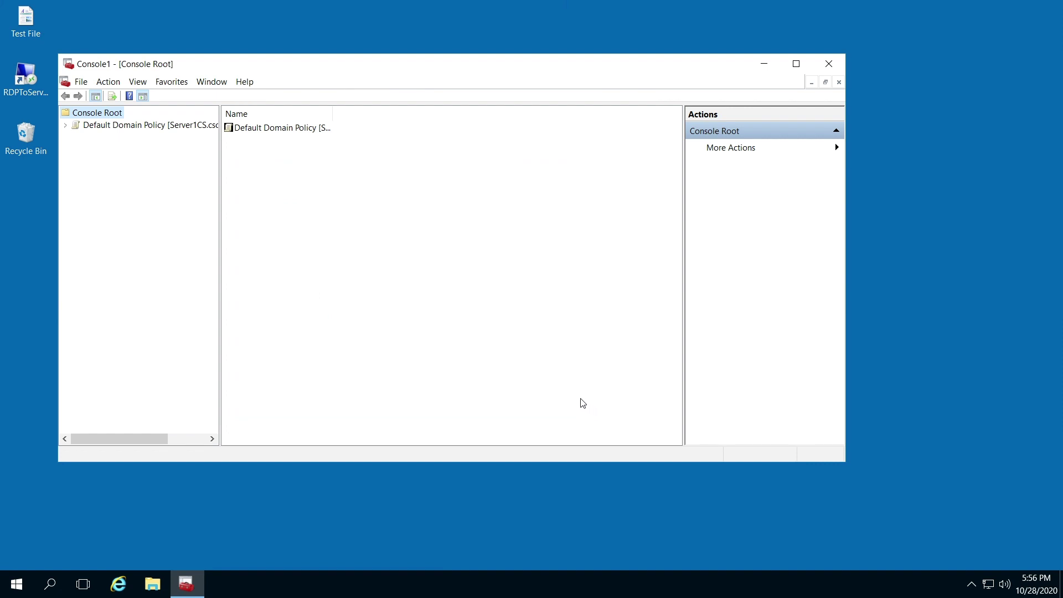
Expand Default Domain Policy > Computer Configuration and select its Policies node
click(66, 126)
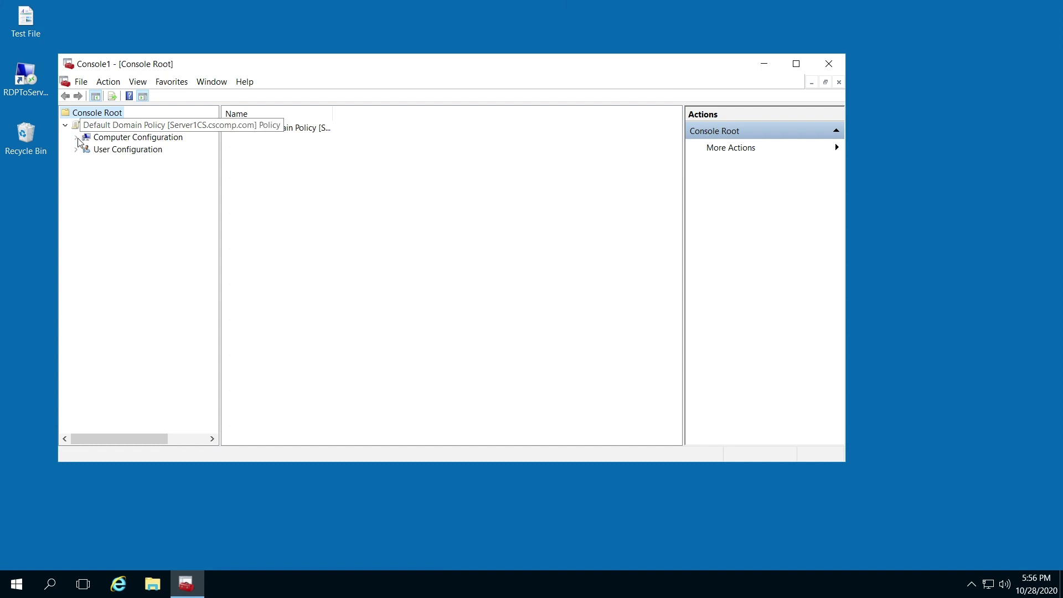
click(77, 138)
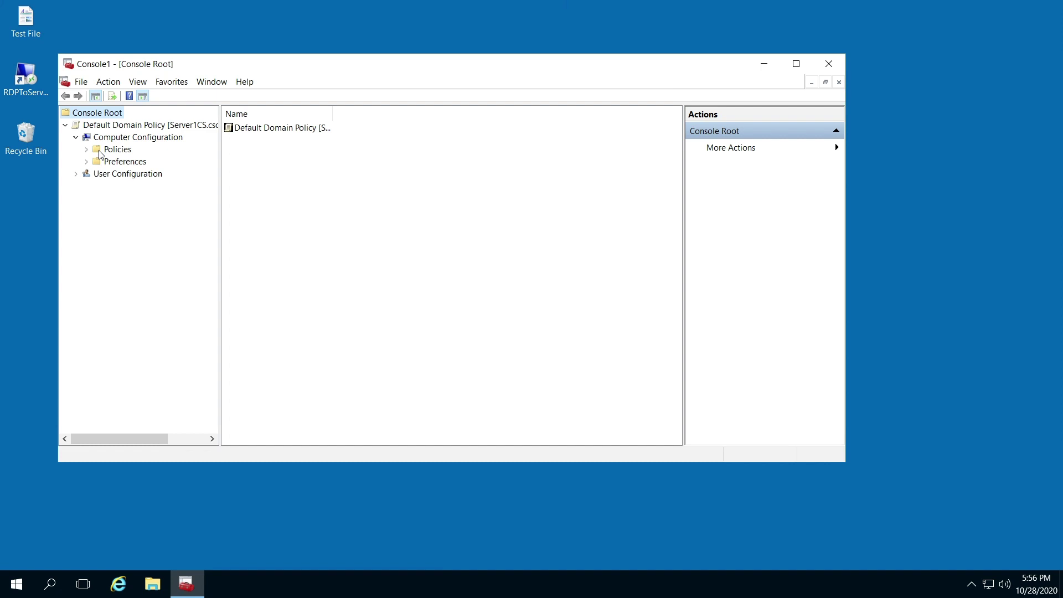
click(118, 149)
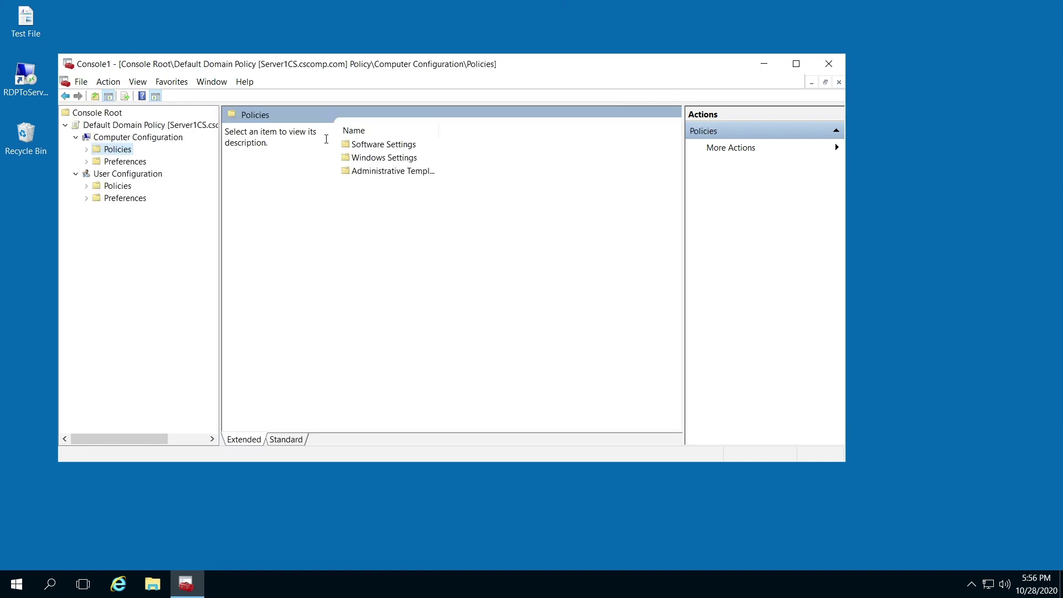
Go from Windows Settings into Security Settings to list its policy categories
double_click(370, 159)
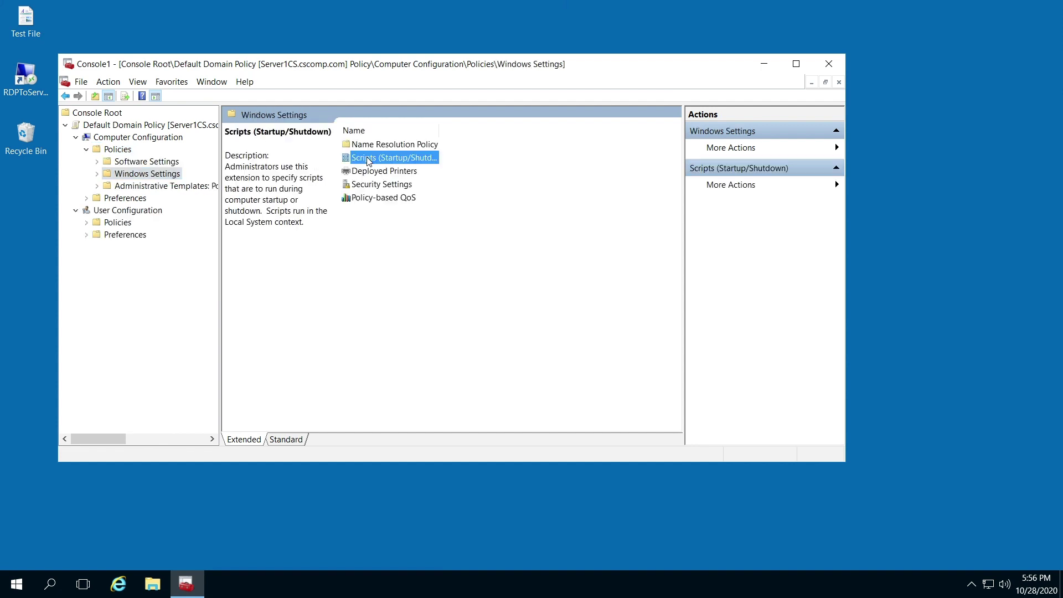
double_click(368, 159)
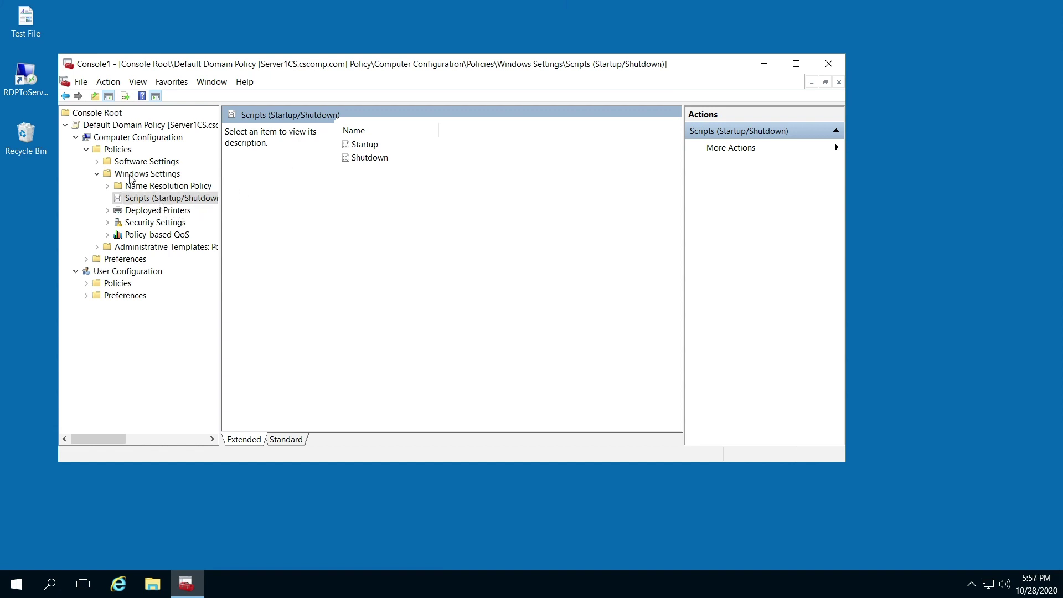
click(150, 175)
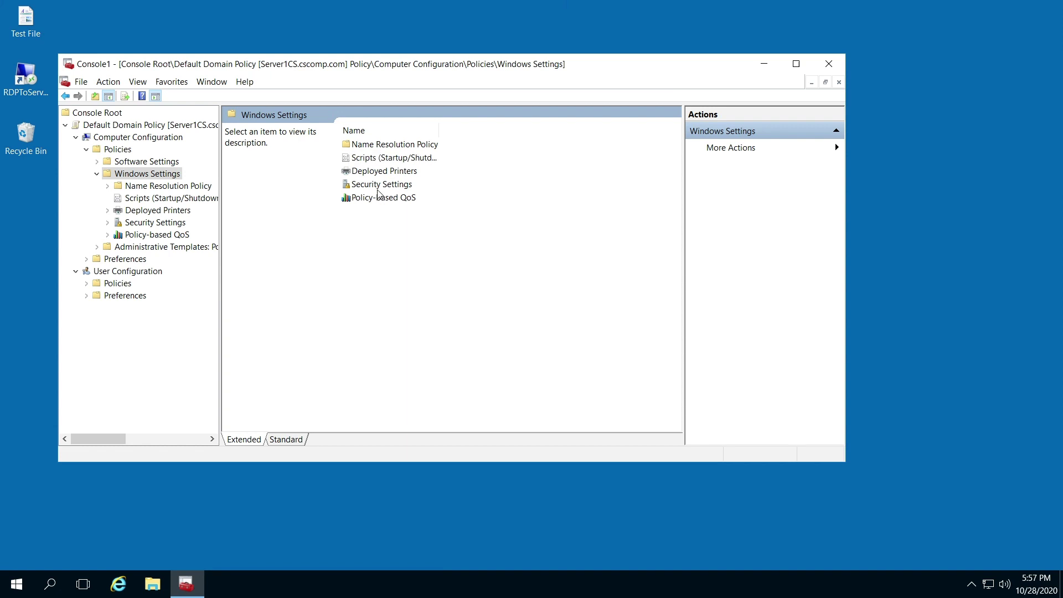
click(358, 186)
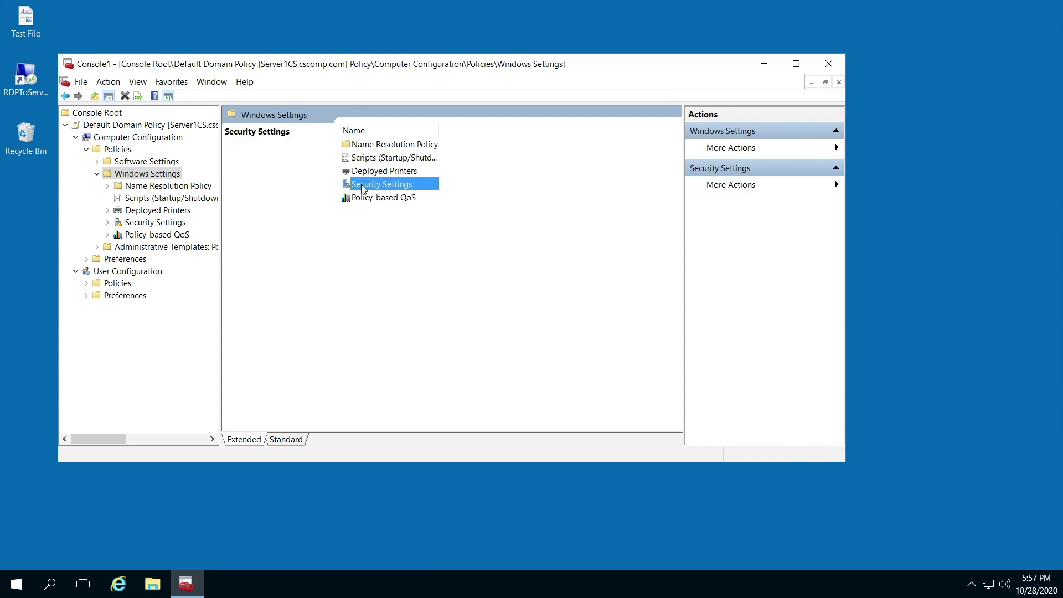
double_click(366, 188)
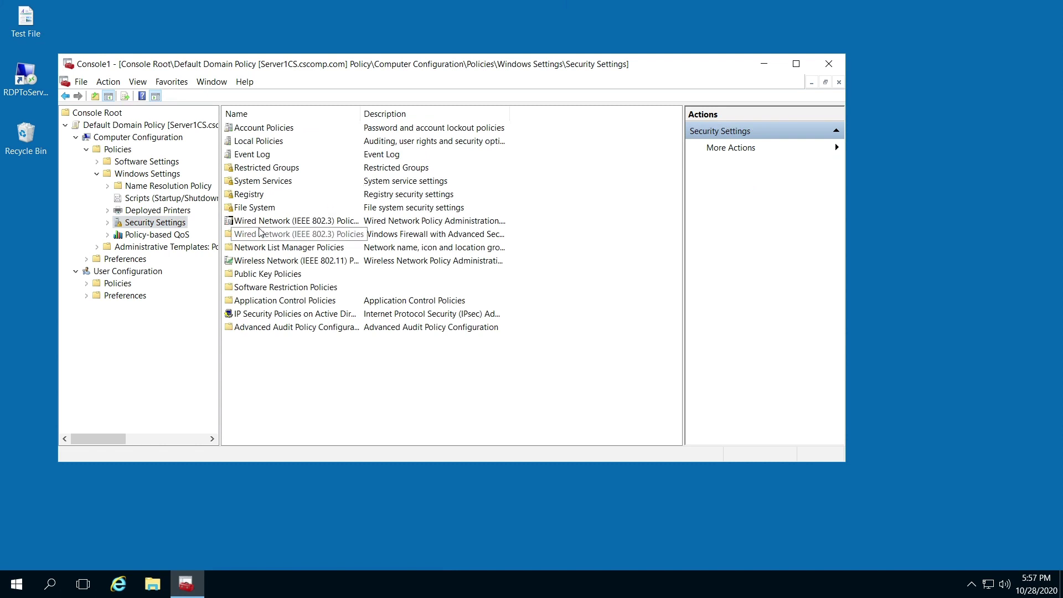
click(255, 143)
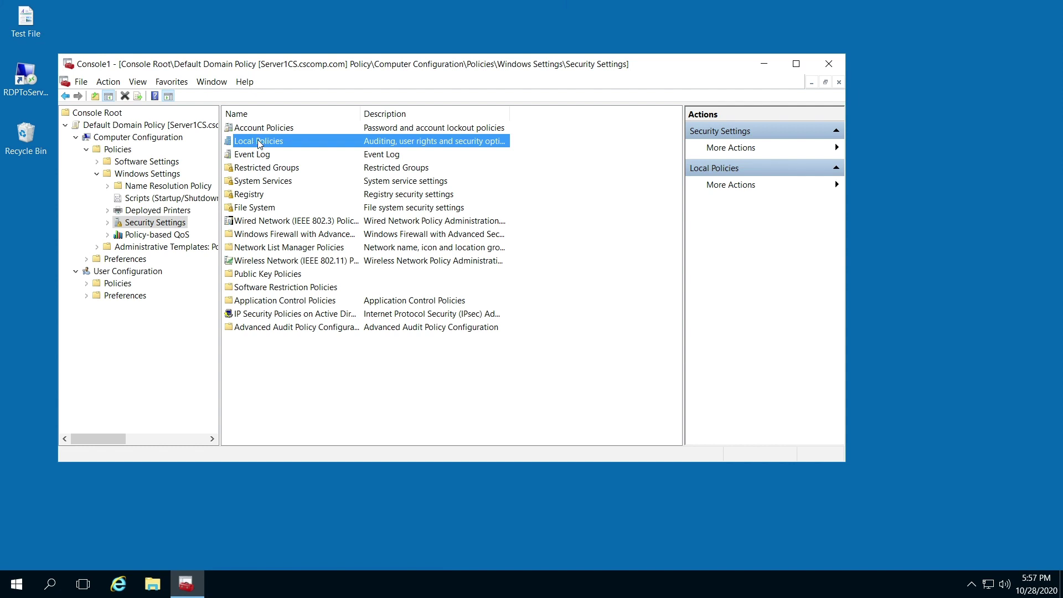
Open Local Policies > Audit Policy to view the current audit settings
double_click(258, 143)
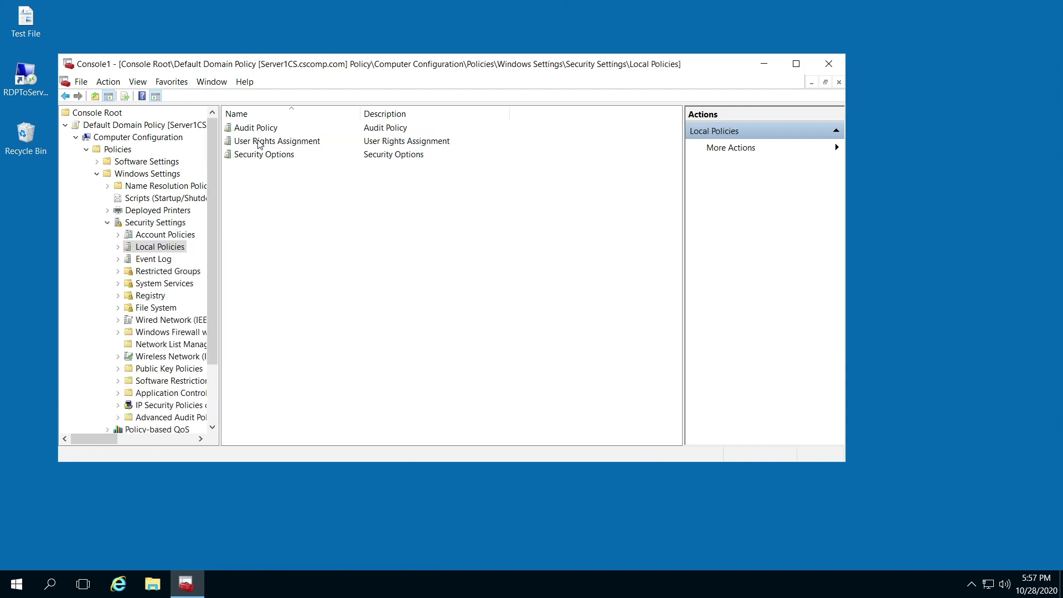
click(263, 131)
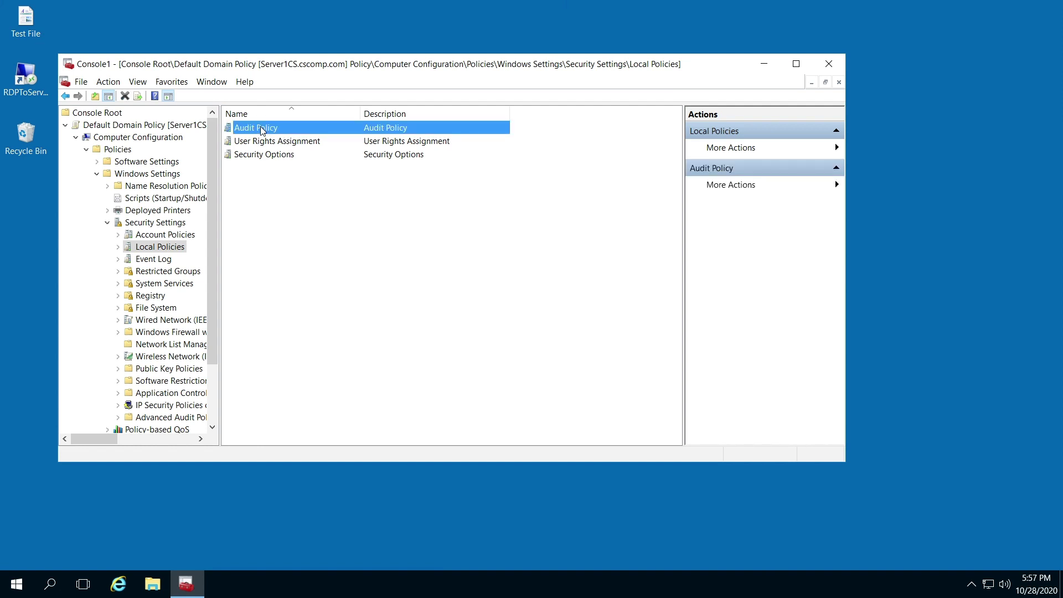
double_click(263, 131)
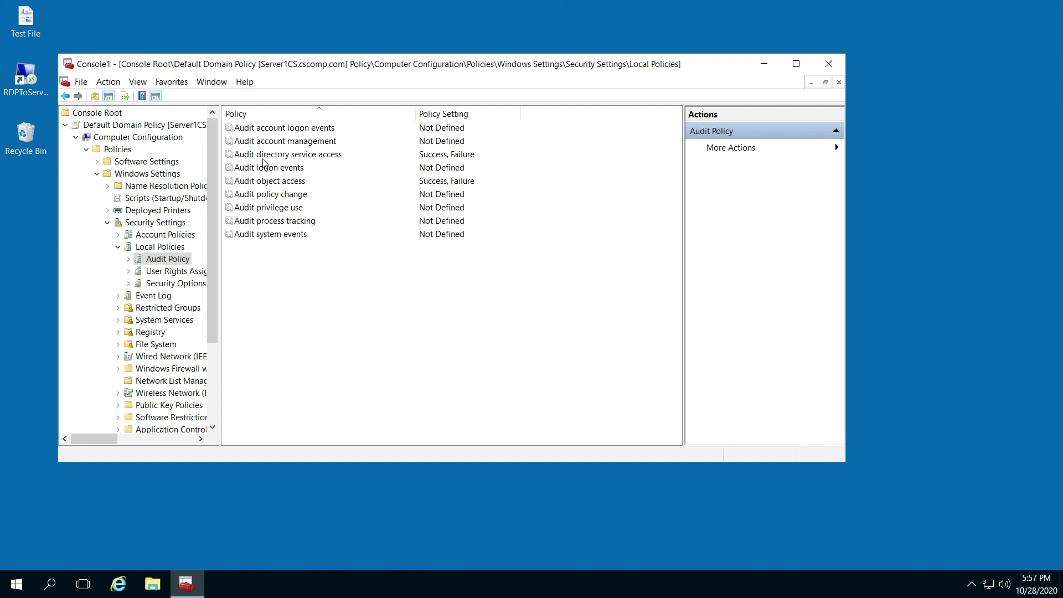
click(294, 159)
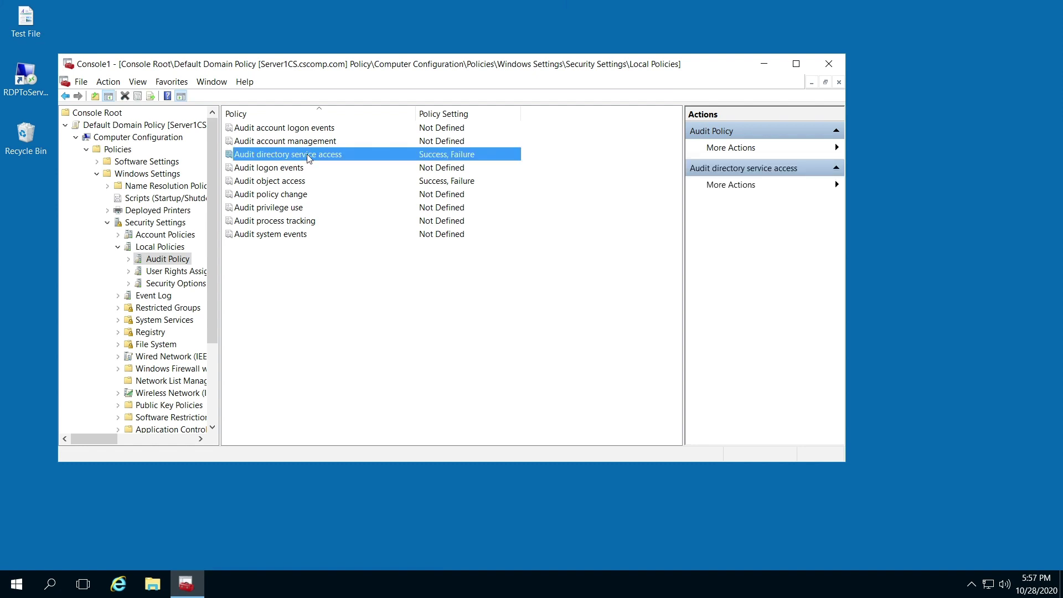
double_click(306, 154)
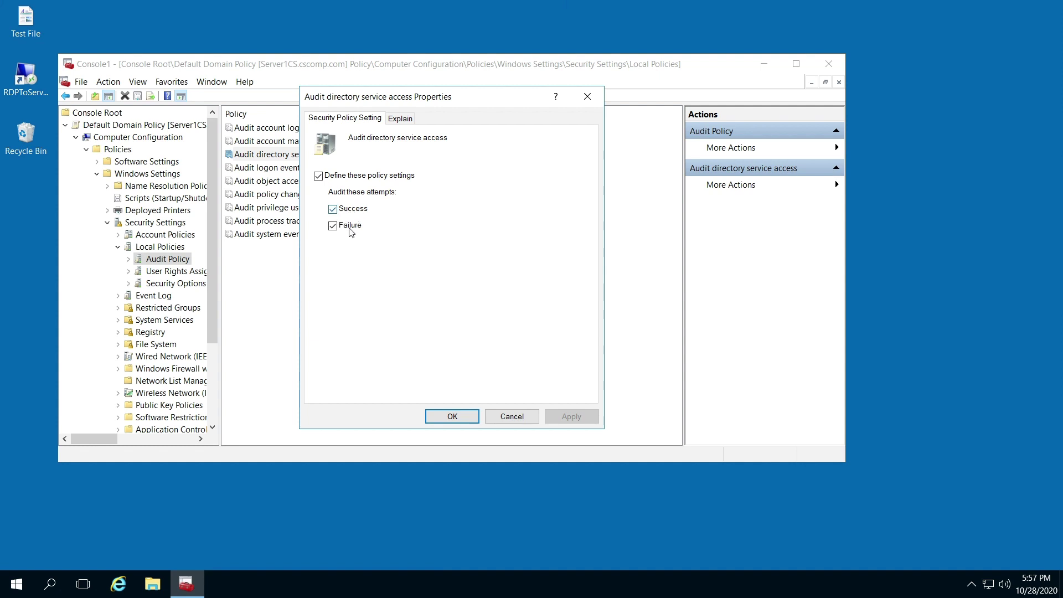
click(451, 420)
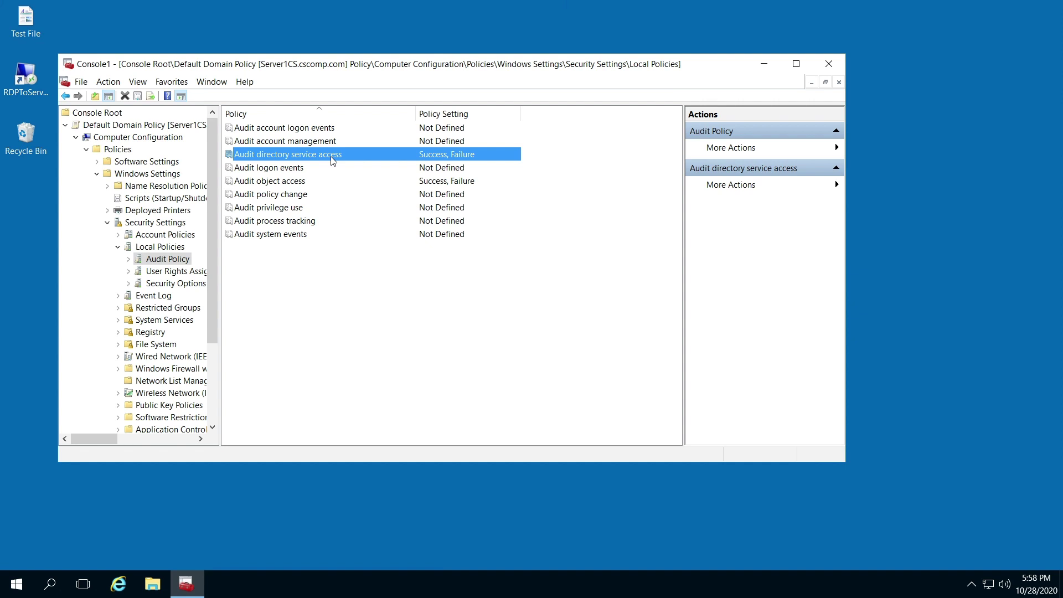
click(265, 186)
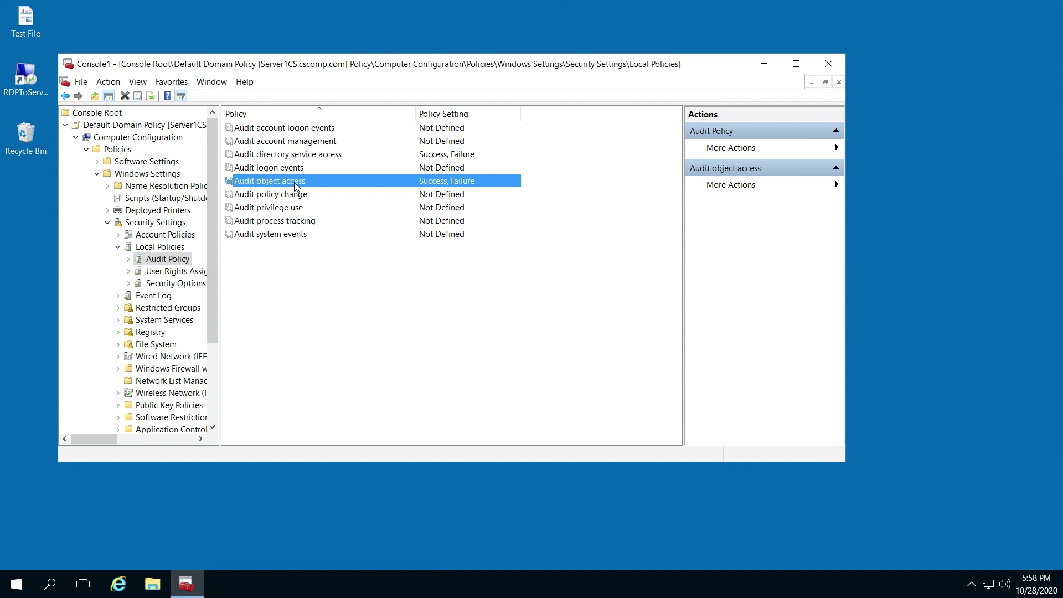
double_click(296, 186)
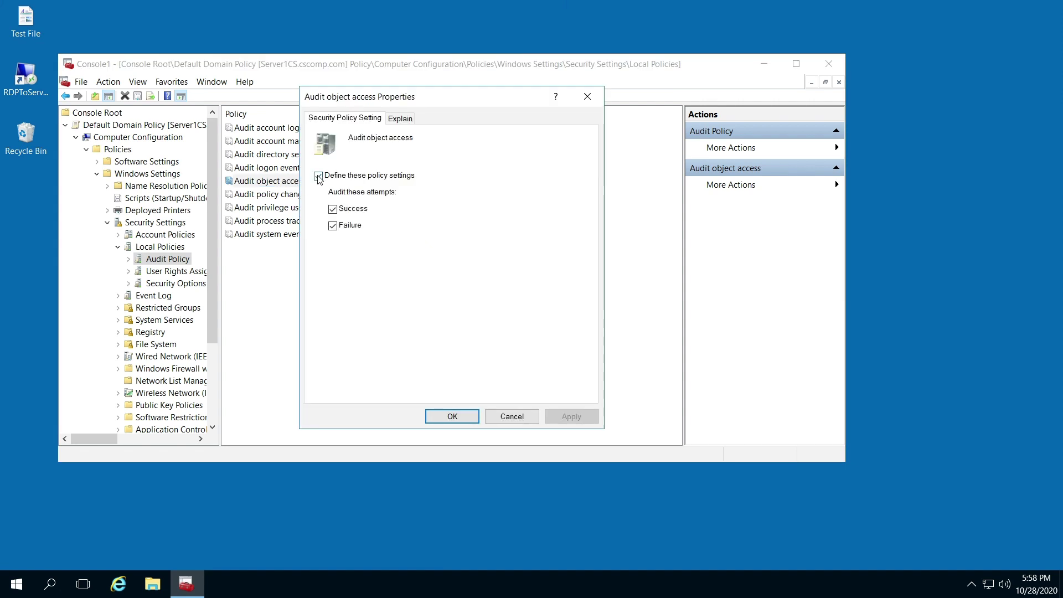
click(464, 419)
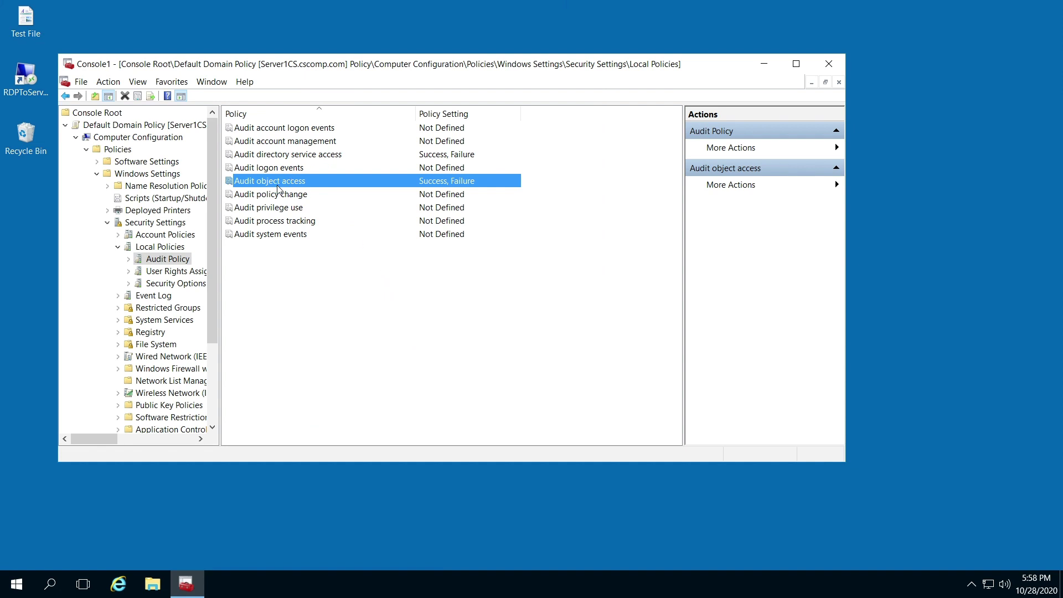
Save the console to the Desktop as 'Default Domain Policies' while closing it
click(836, 66)
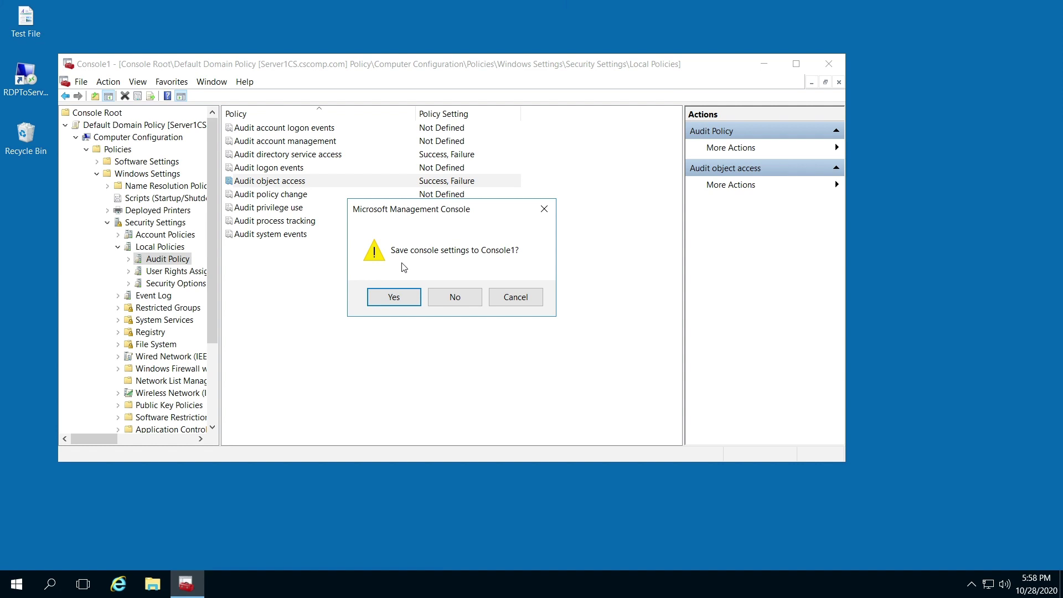
click(393, 297)
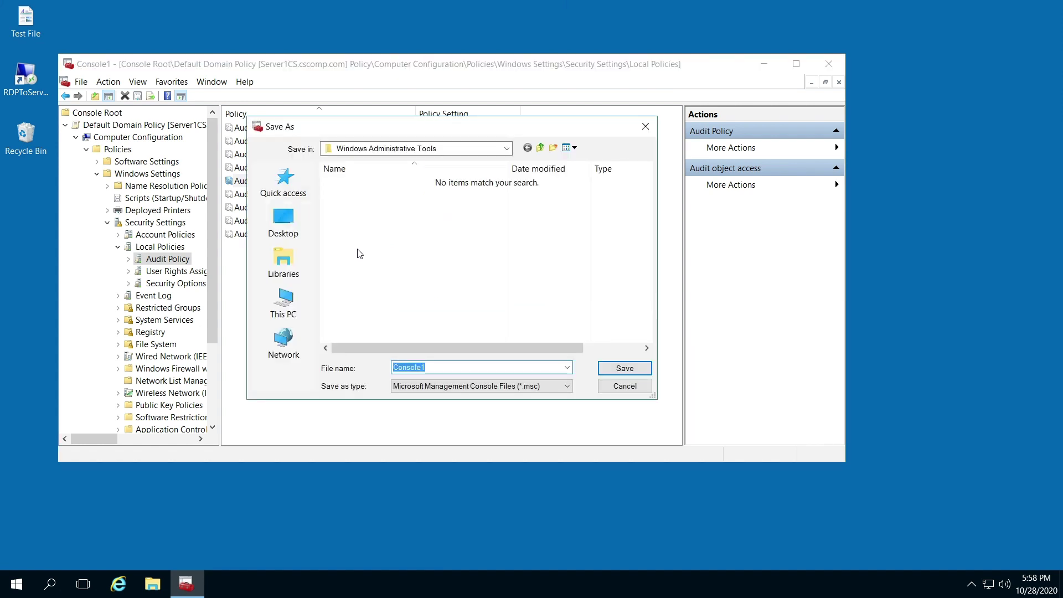
click(281, 222)
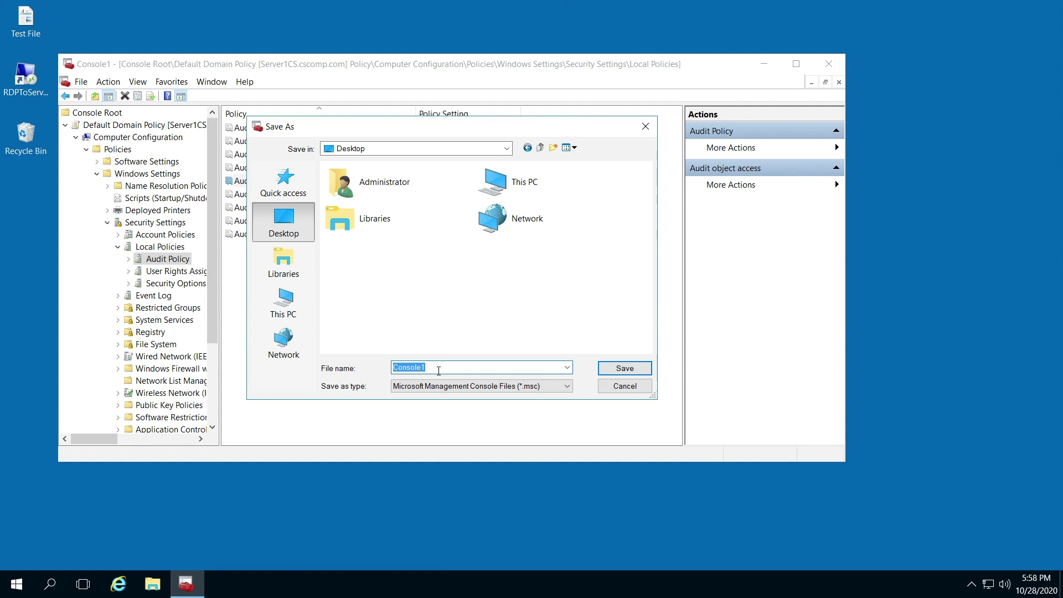
text(Default Domain Policies)
click(634, 372)
key(alt+F4)
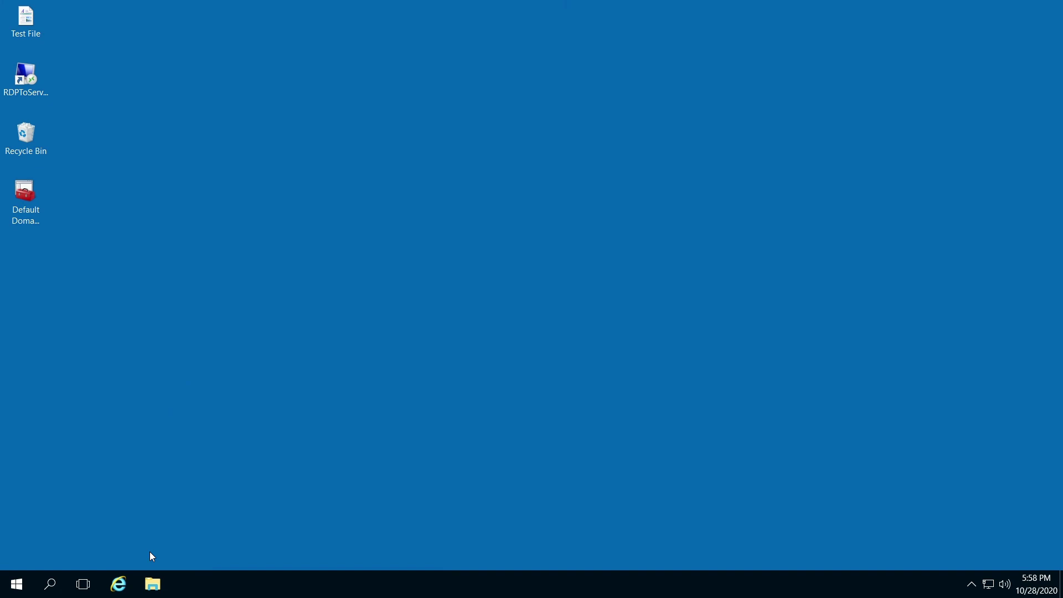
Browse File Explorer to C:\Users\Administrator\Documents\TestCS and select UtilitiesCS
click(153, 590)
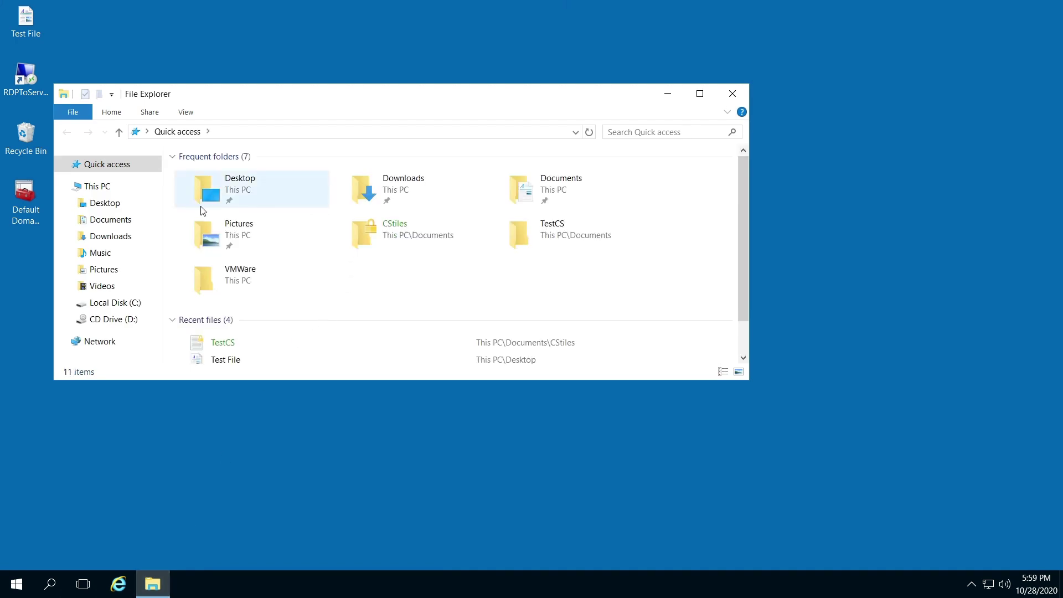
click(113, 303)
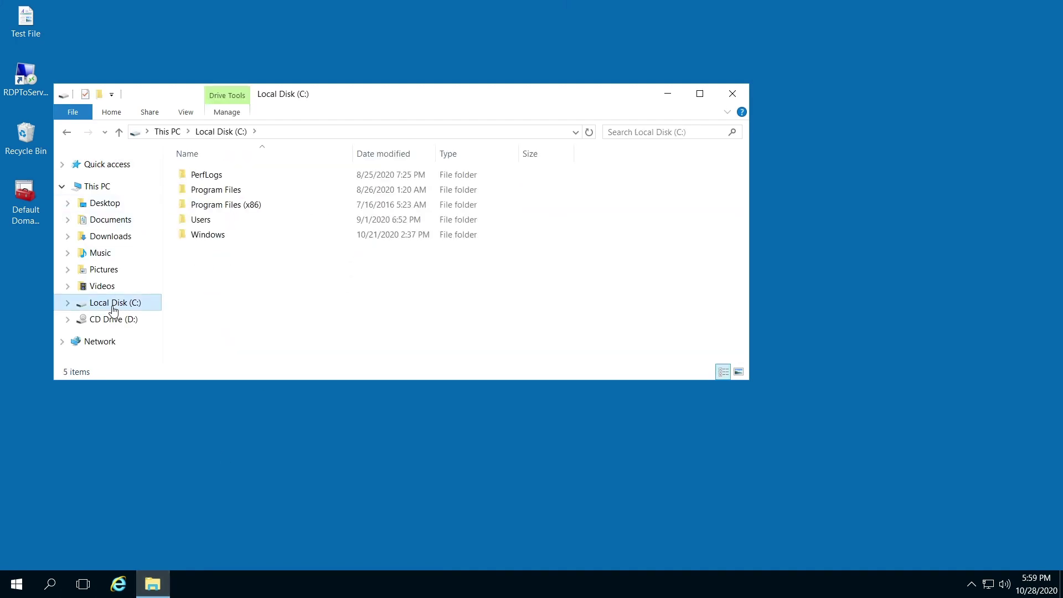
double_click(211, 221)
double_click(218, 176)
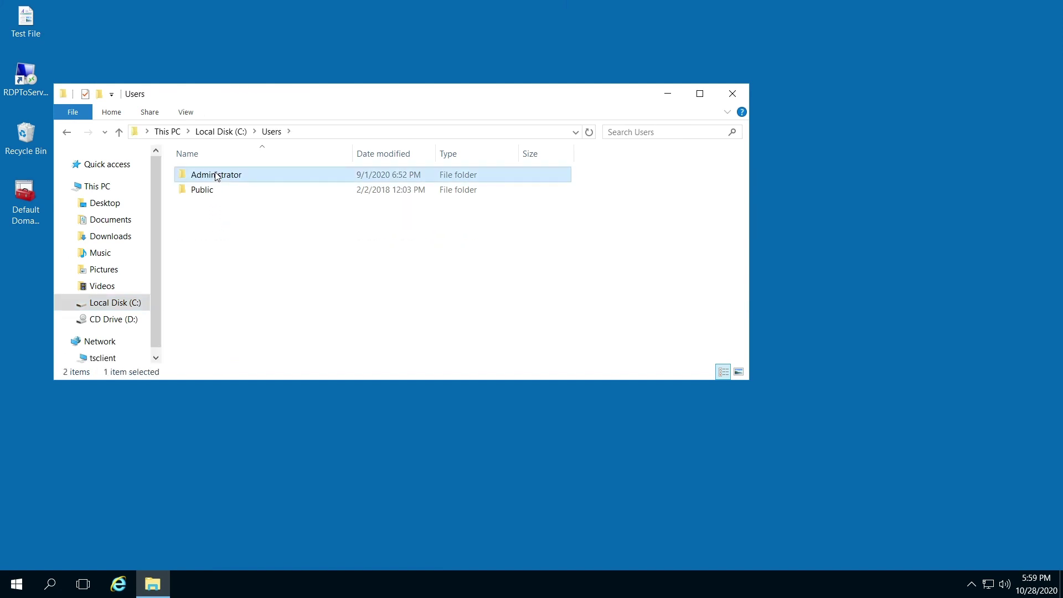
double_click(213, 209)
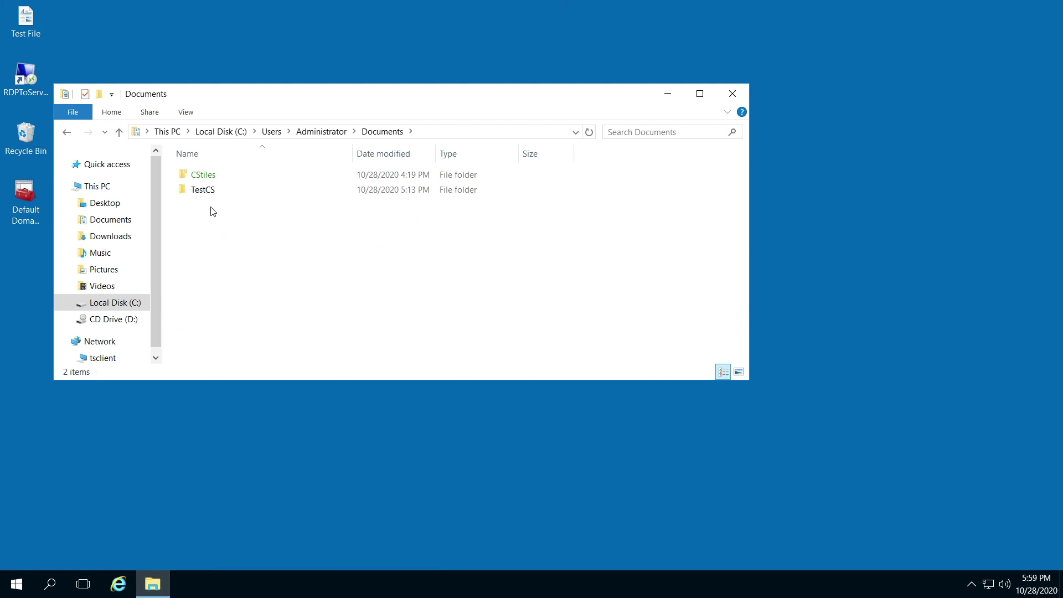
click(211, 177)
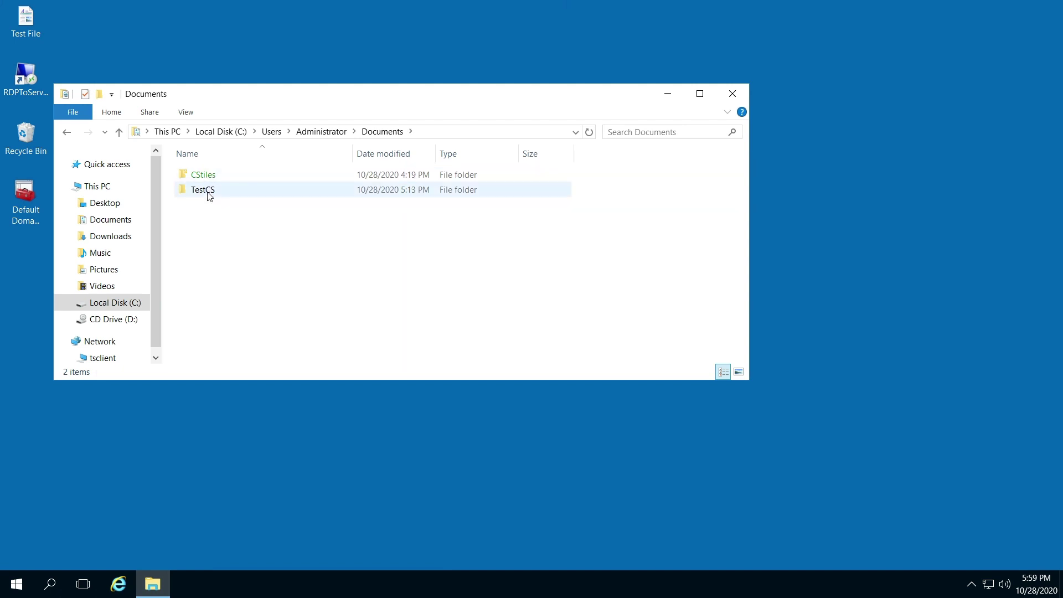
click(209, 197)
double_click(210, 191)
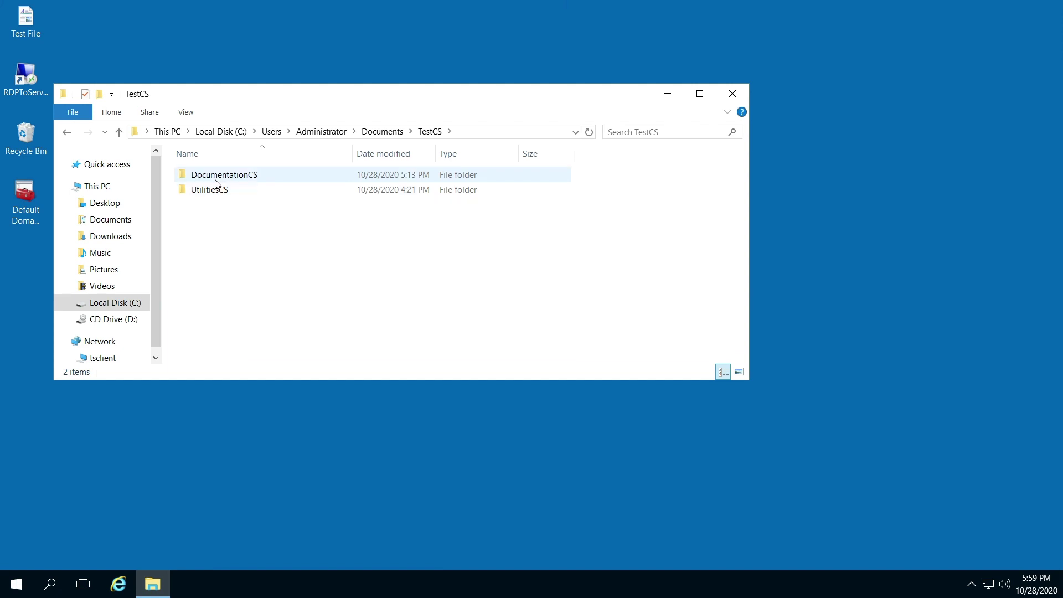
click(209, 195)
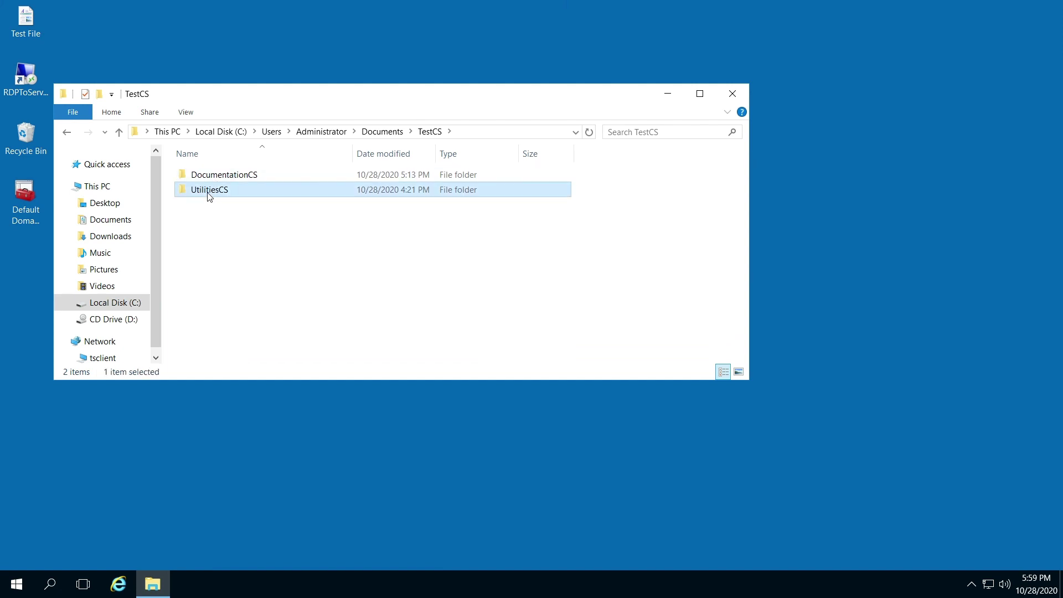
In UtilitiesCS Properties, go to Security > Advanced > Auditing and add a new entry
right_click(209, 195)
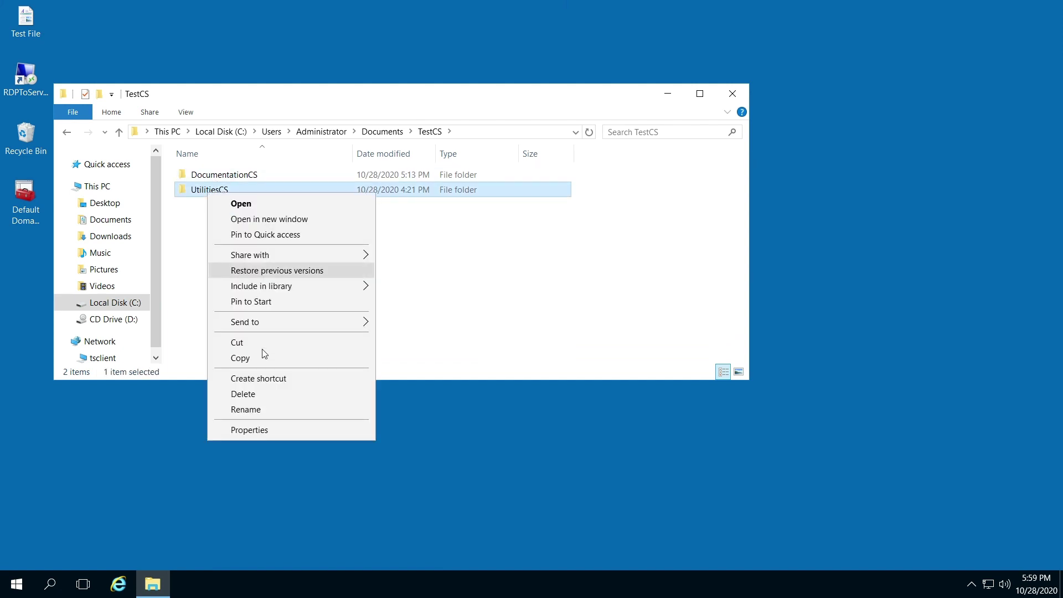
click(253, 432)
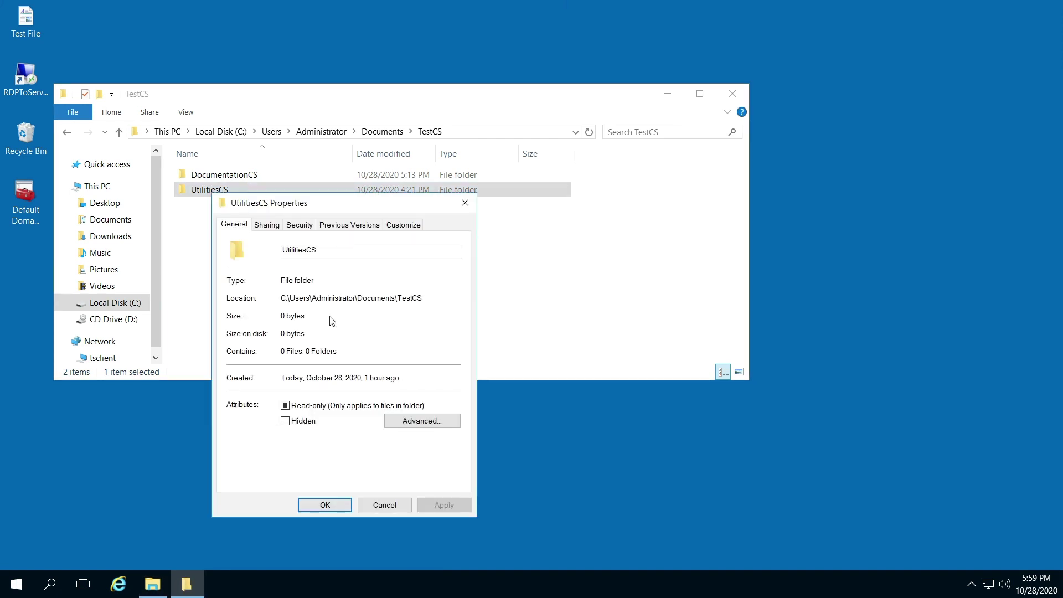
click(299, 225)
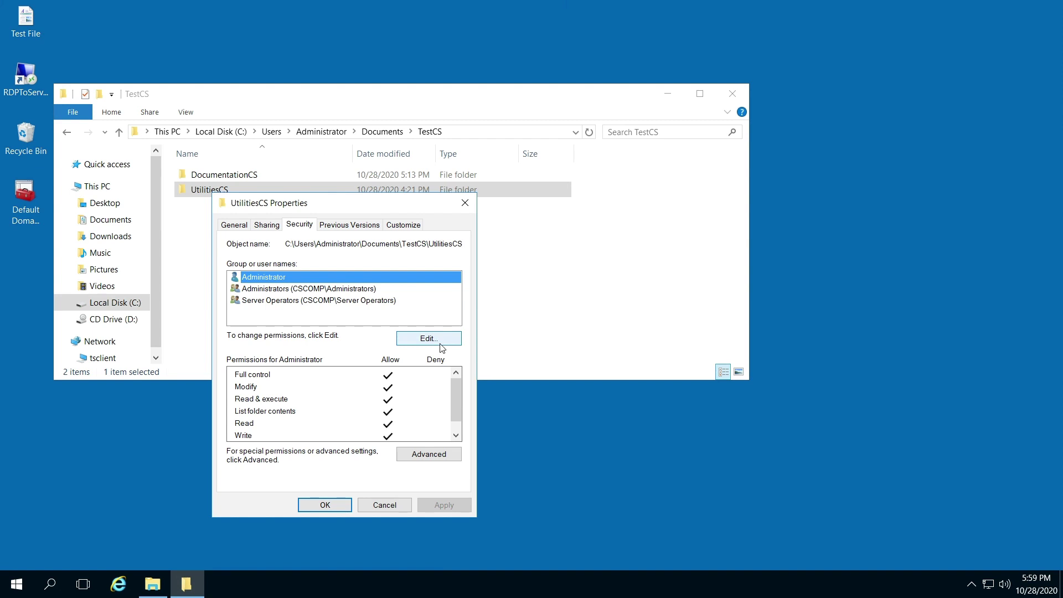
click(443, 458)
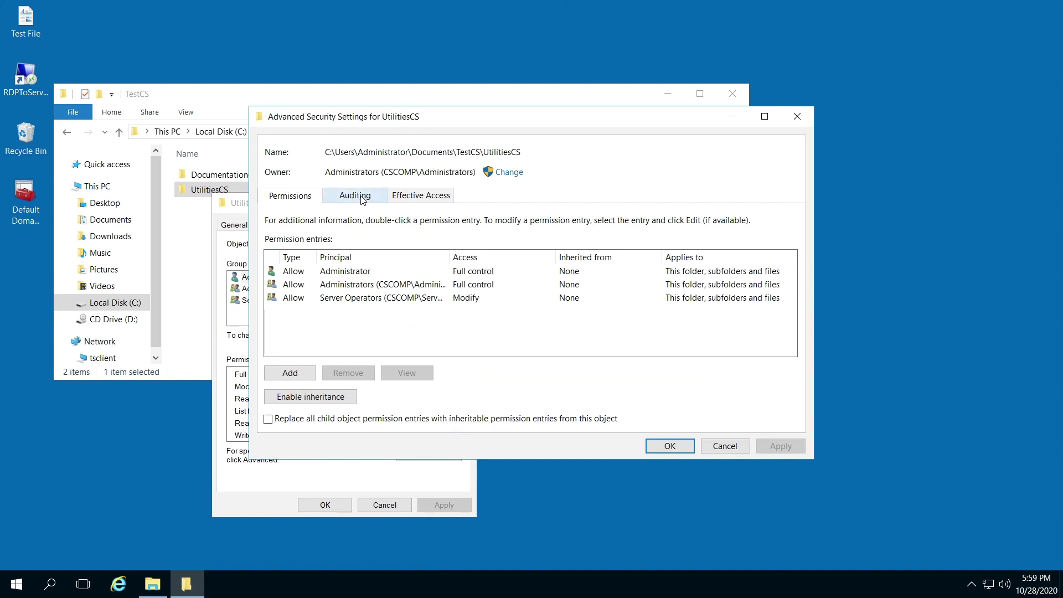
click(362, 200)
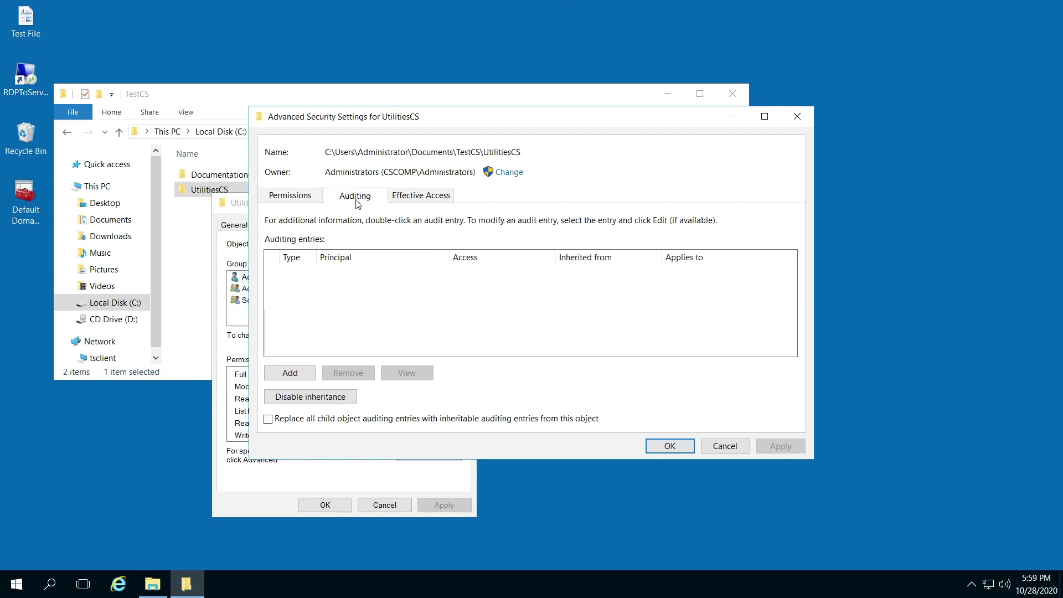
click(291, 374)
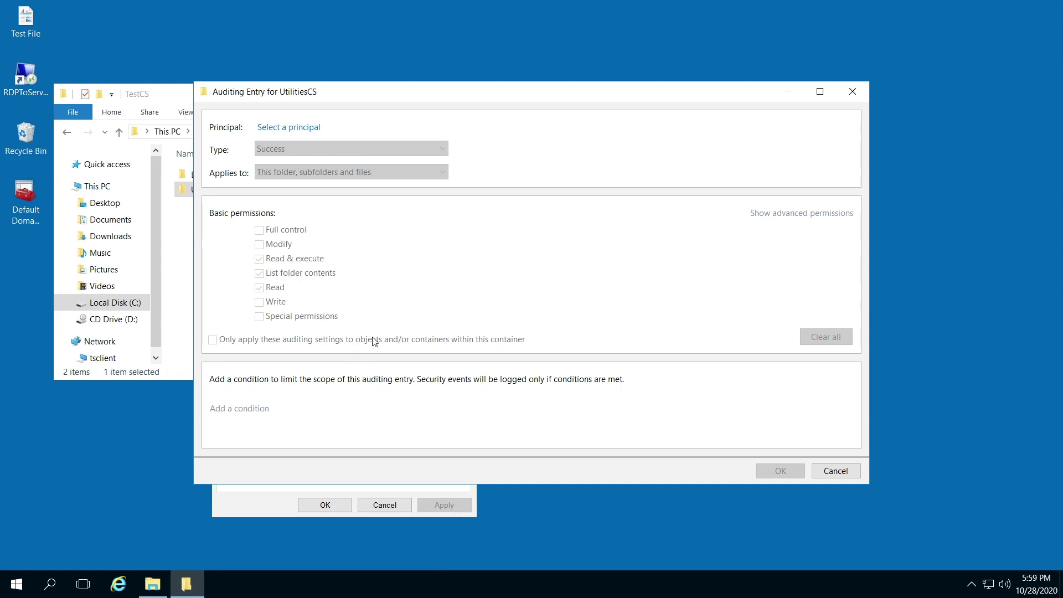
Search the domain for all users and groups through the principal picker's advanced search
click(287, 130)
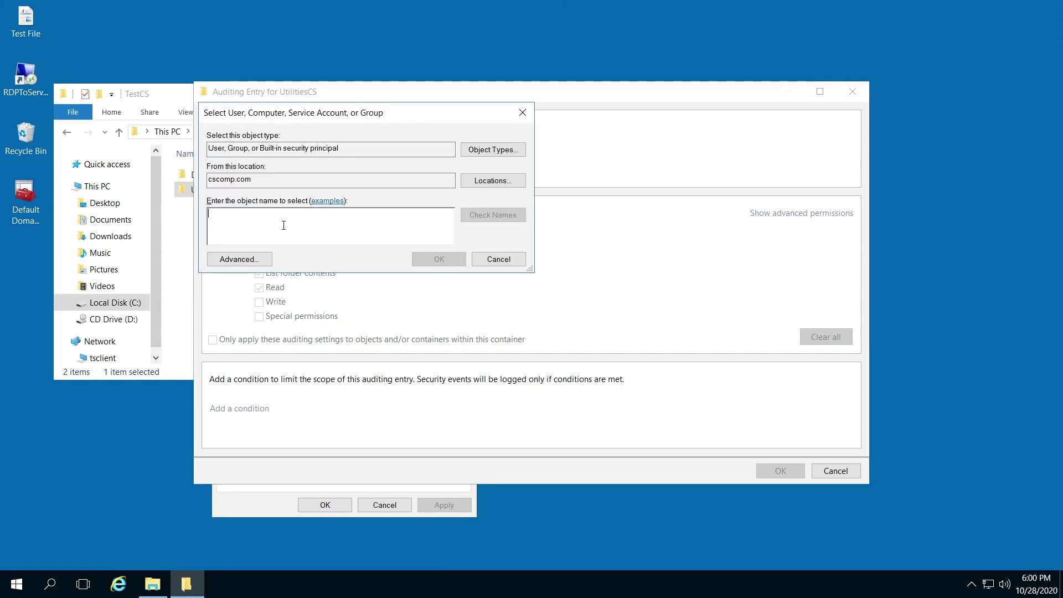
click(238, 260)
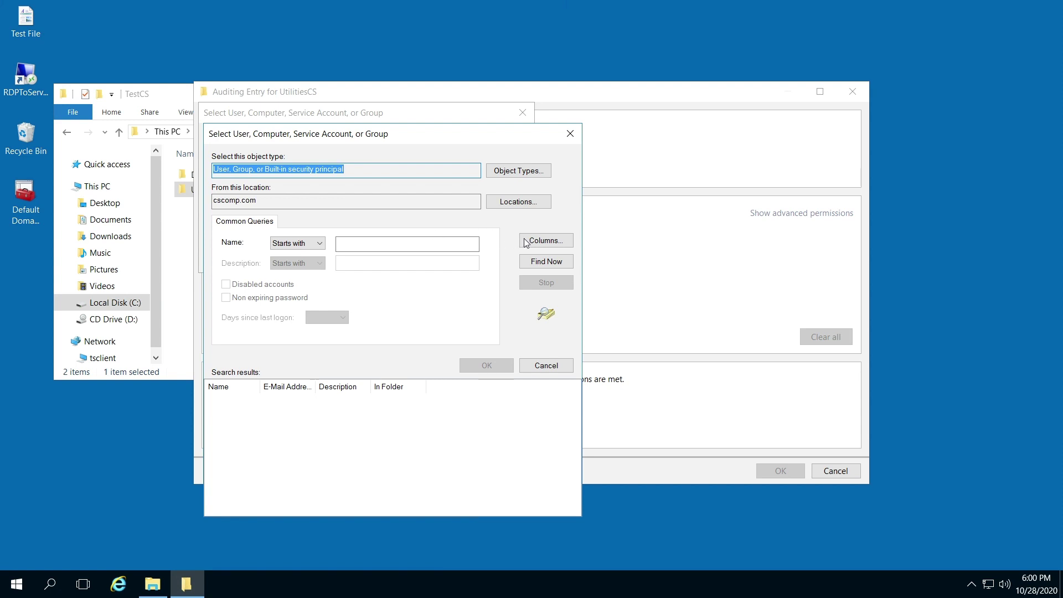
click(546, 263)
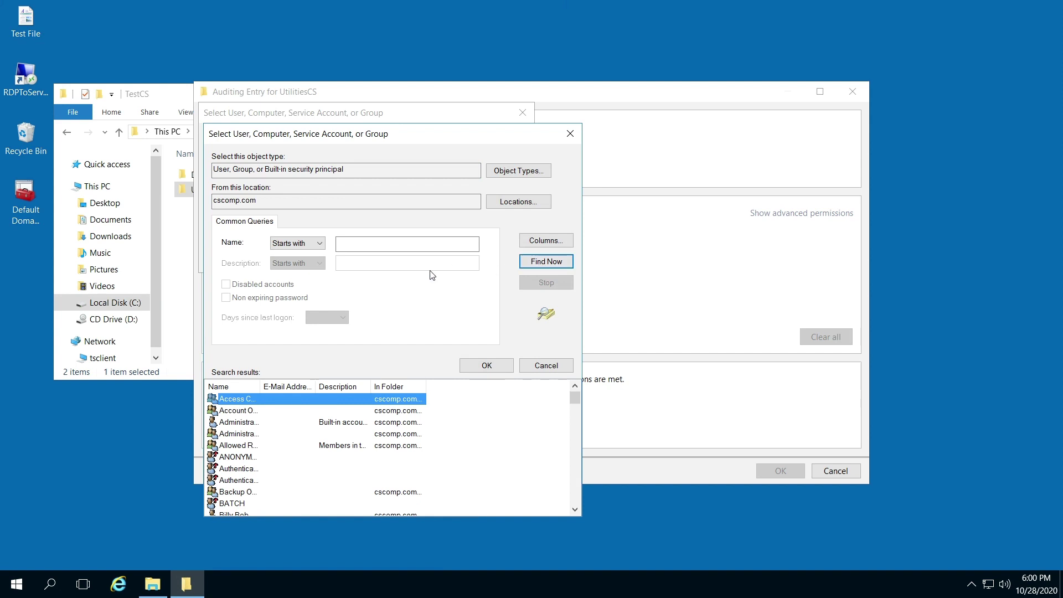
drag(263, 391, 322, 392)
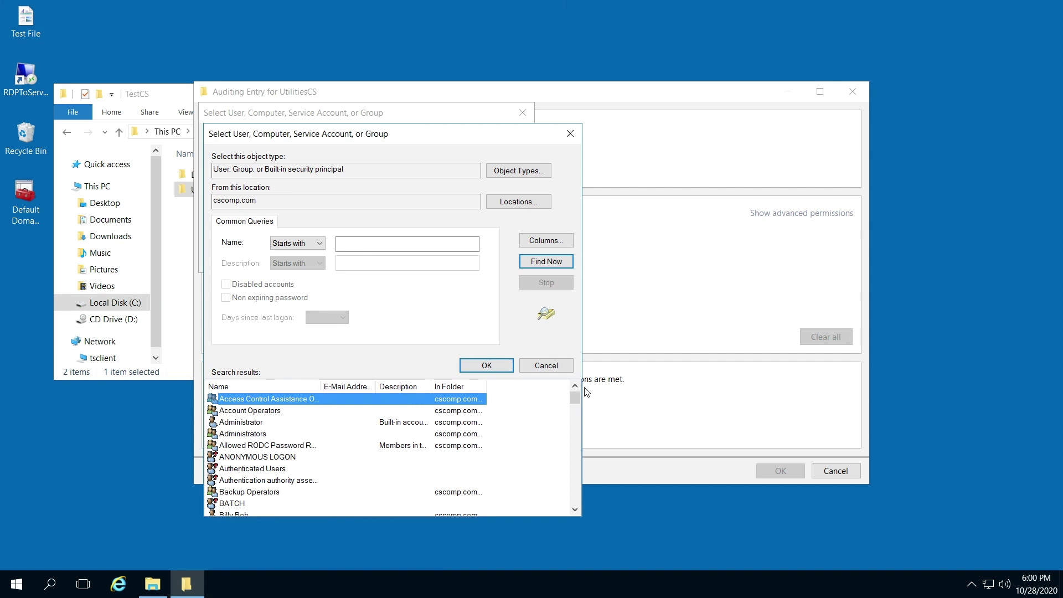
scroll(574, 402, down, 3)
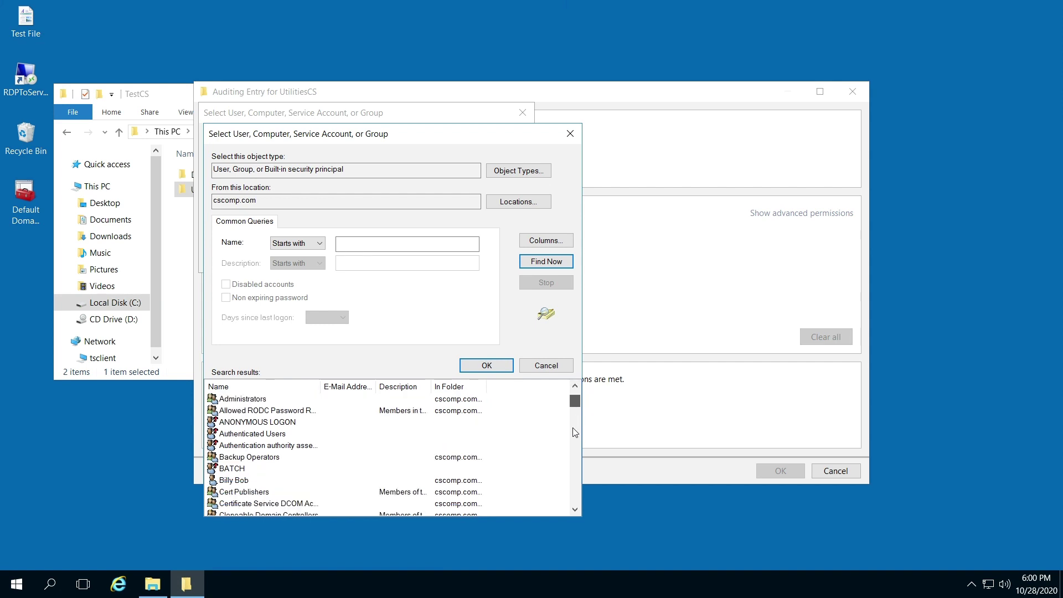
scroll(573, 451, down, 9)
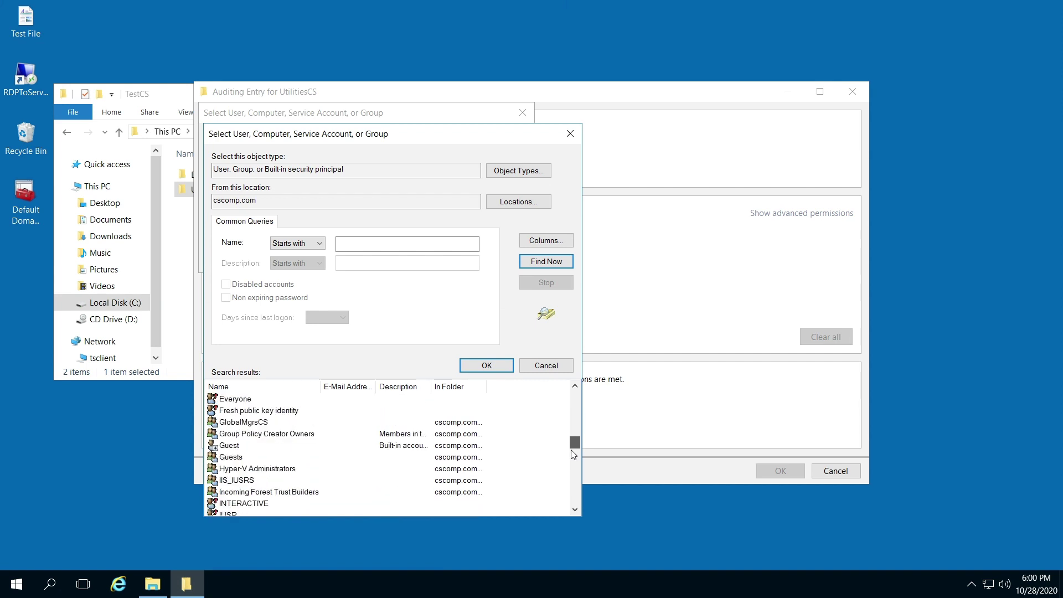
scroll(570, 443, up, 5)
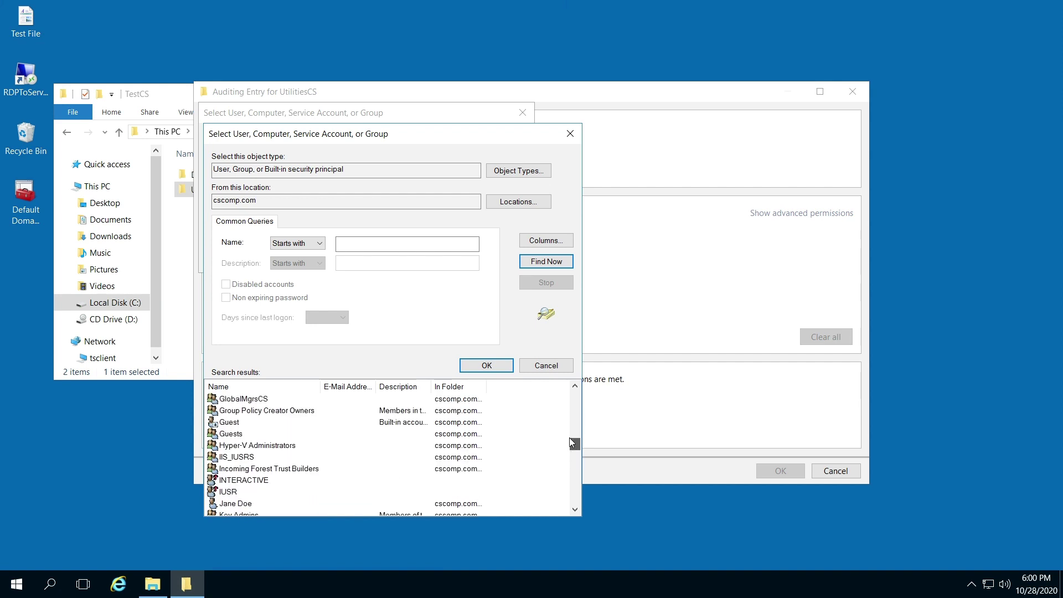
scroll(568, 459, up, 1)
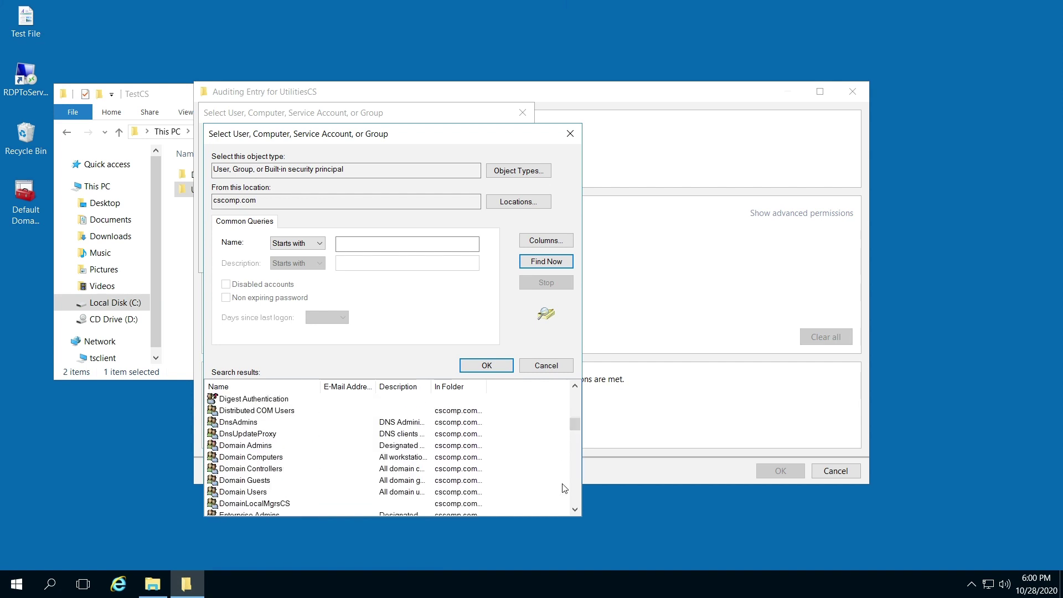
Pick Everyone from the search results and confirm it as the audit entry's principal
click(575, 511)
click(575, 510)
click(575, 509)
click(575, 509)
click(576, 509)
scroll(420, 467, down, 1)
click(231, 481)
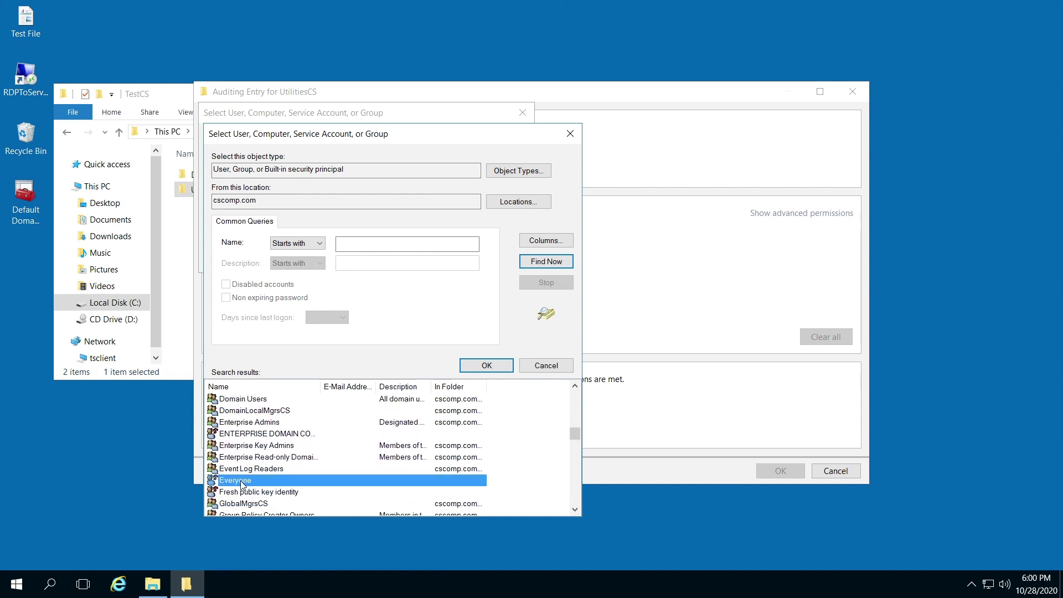
double_click(242, 481)
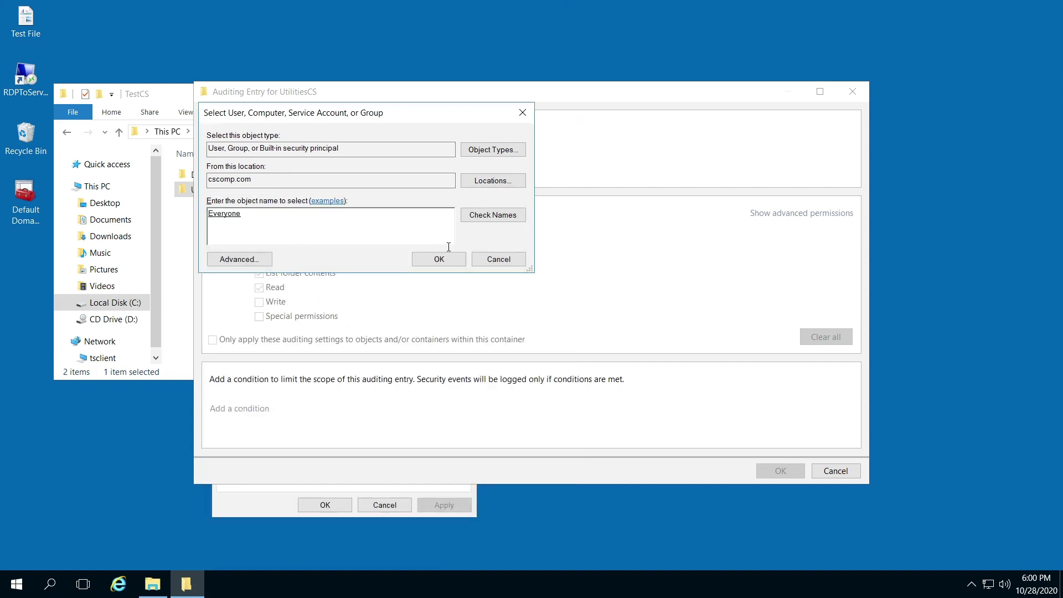
click(436, 260)
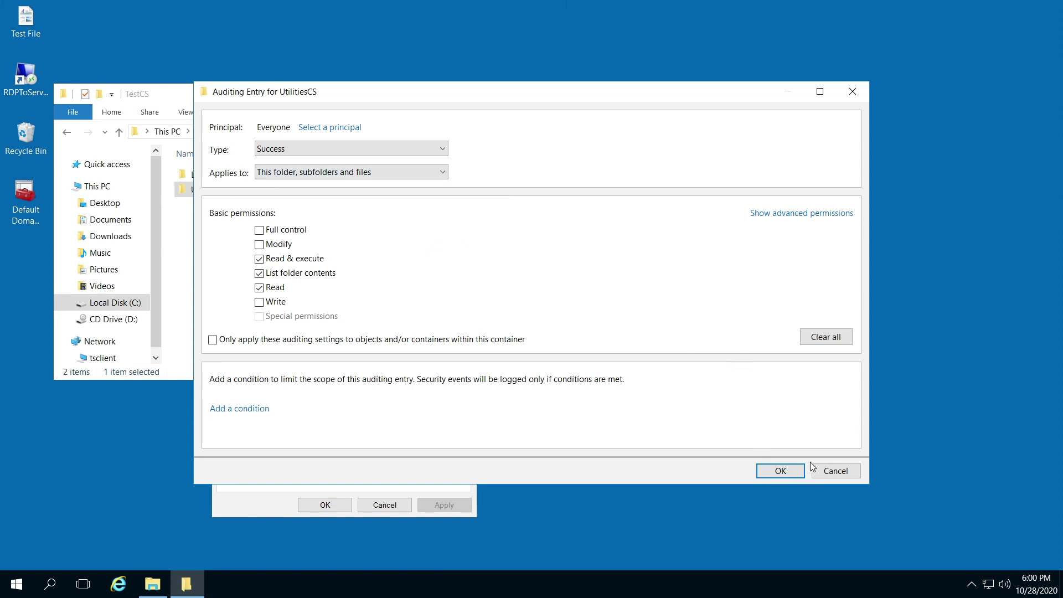
Change the Everyone audit entry's type to All and confirm the entry
click(445, 152)
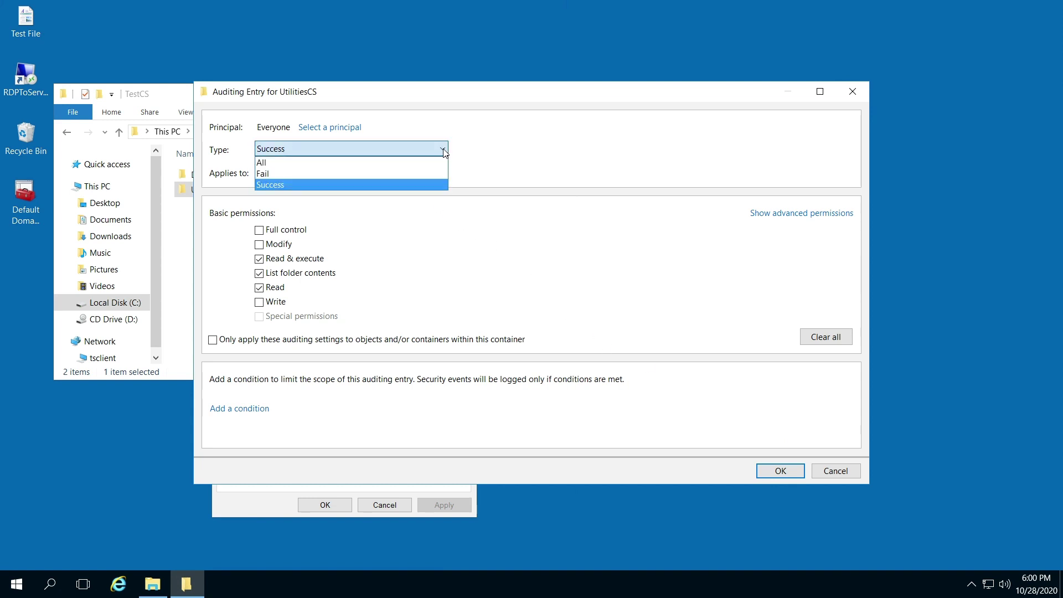
click(272, 164)
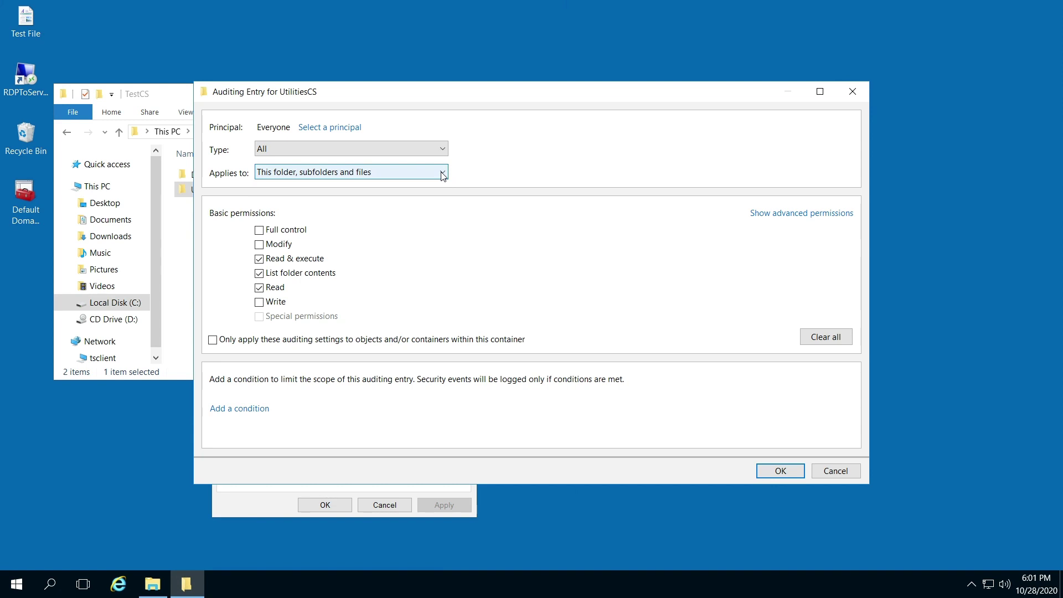
click(780, 471)
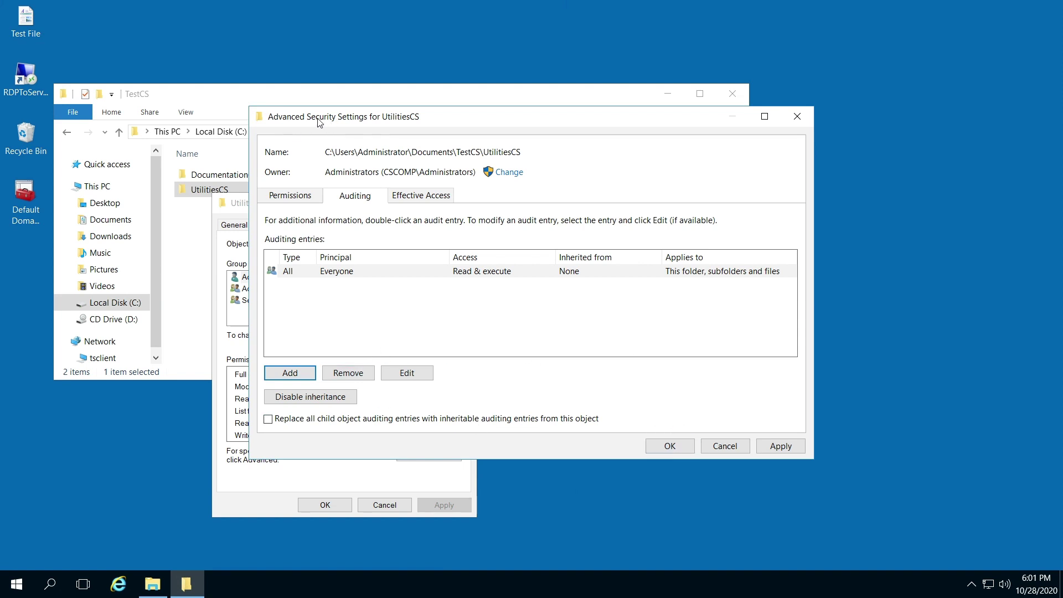
Confirm UtilitiesCS's Advanced Security Settings, then dismiss its Properties dialog
click(679, 448)
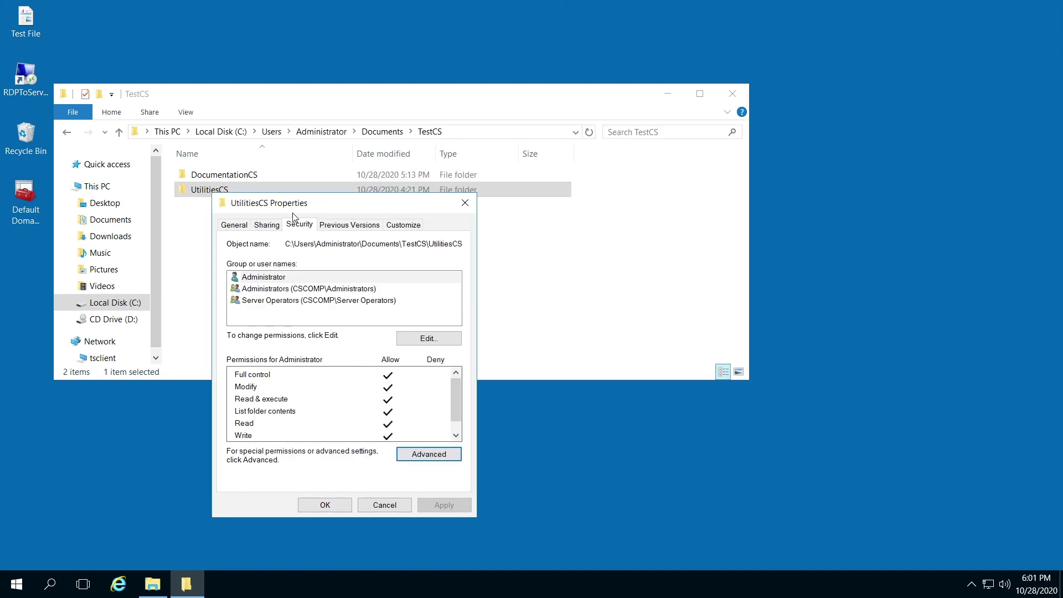
click(336, 505)
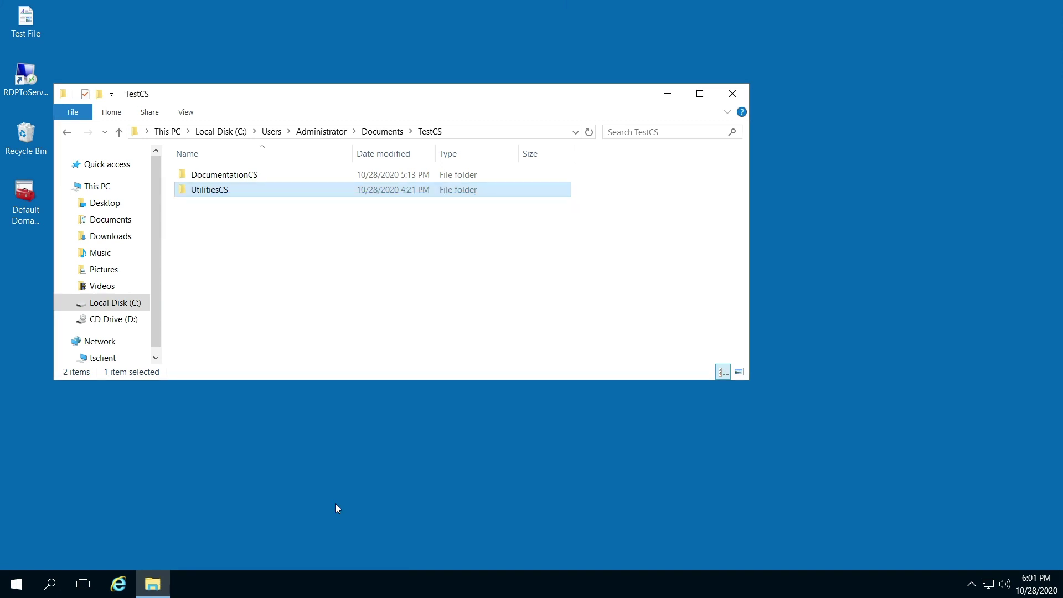